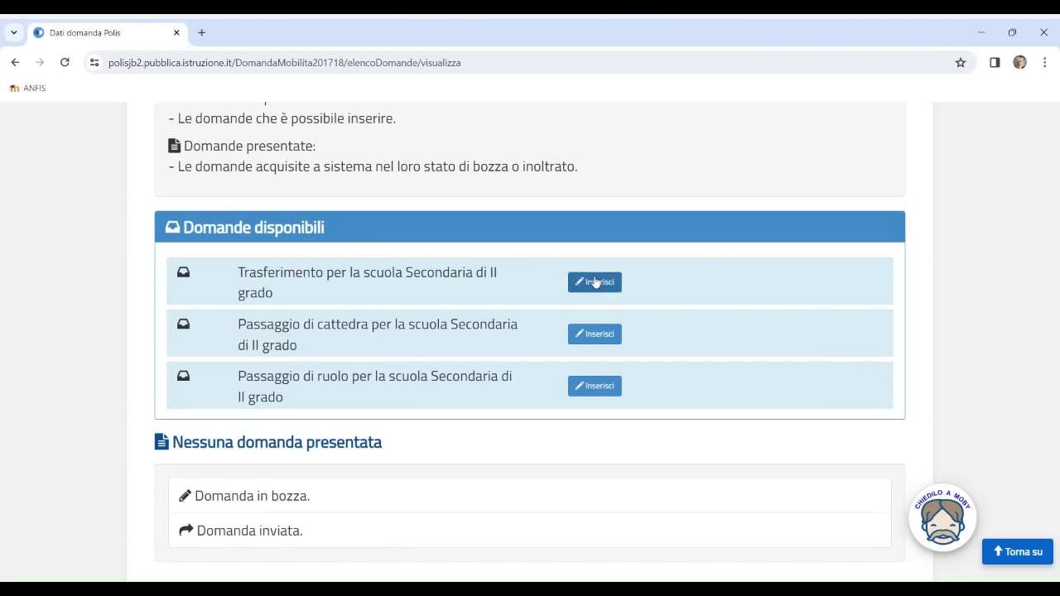
# Step: Start a new transfer application for Secondaria di II grado and expand its Scelta tipo posto section
pyautogui.click(594, 283)
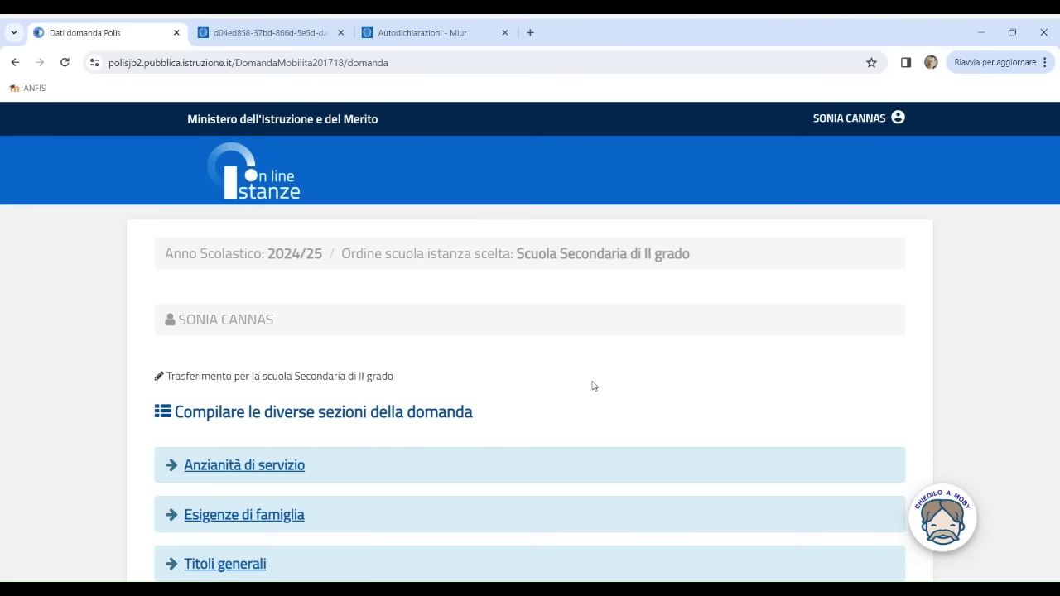
pyautogui.scroll(-4, 593, 386)
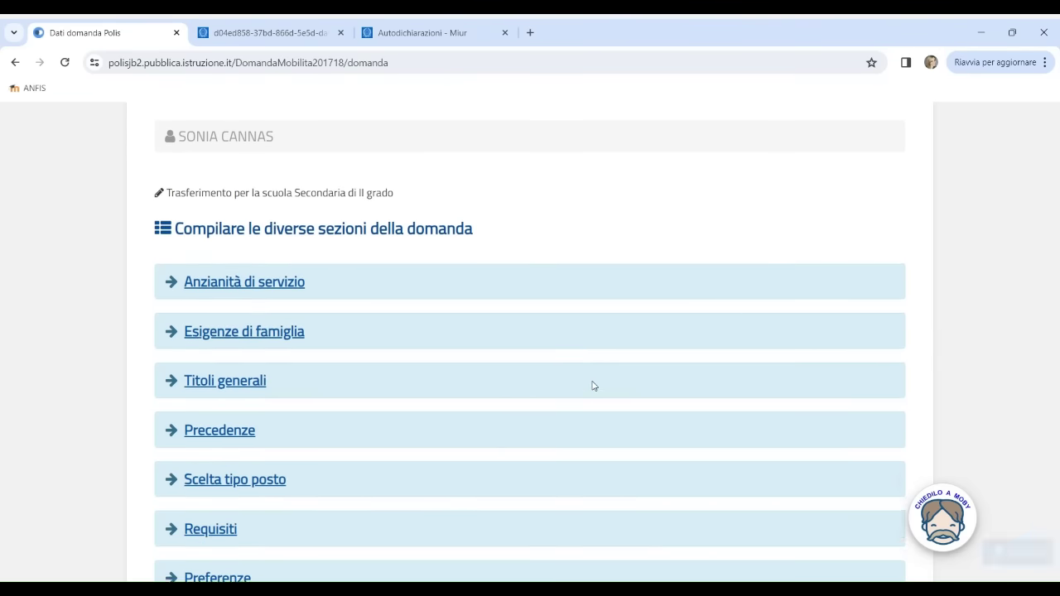
pyautogui.scroll(-1, 594, 386)
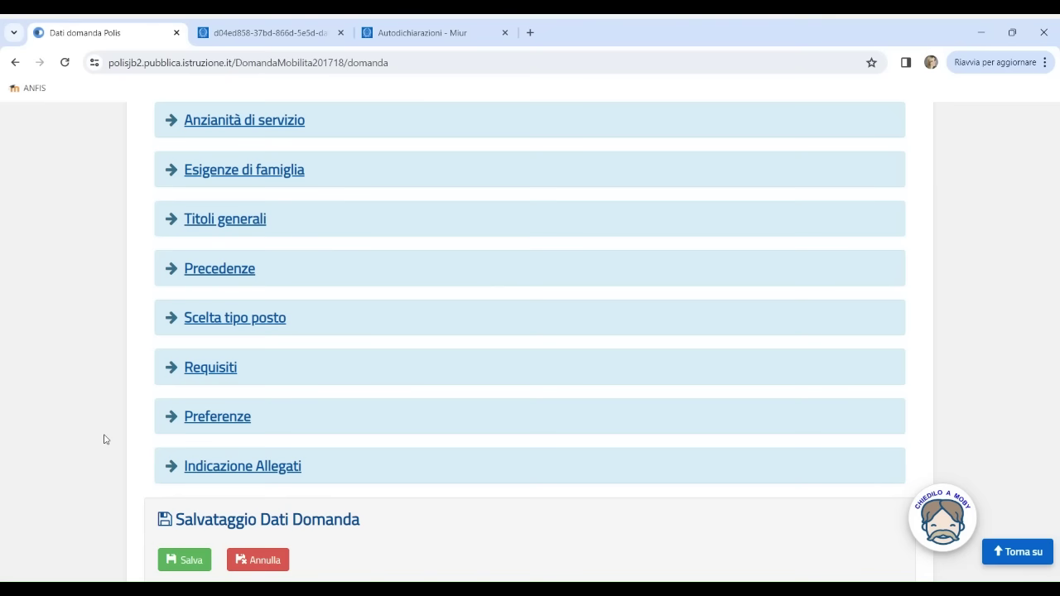
pyautogui.click(205, 324)
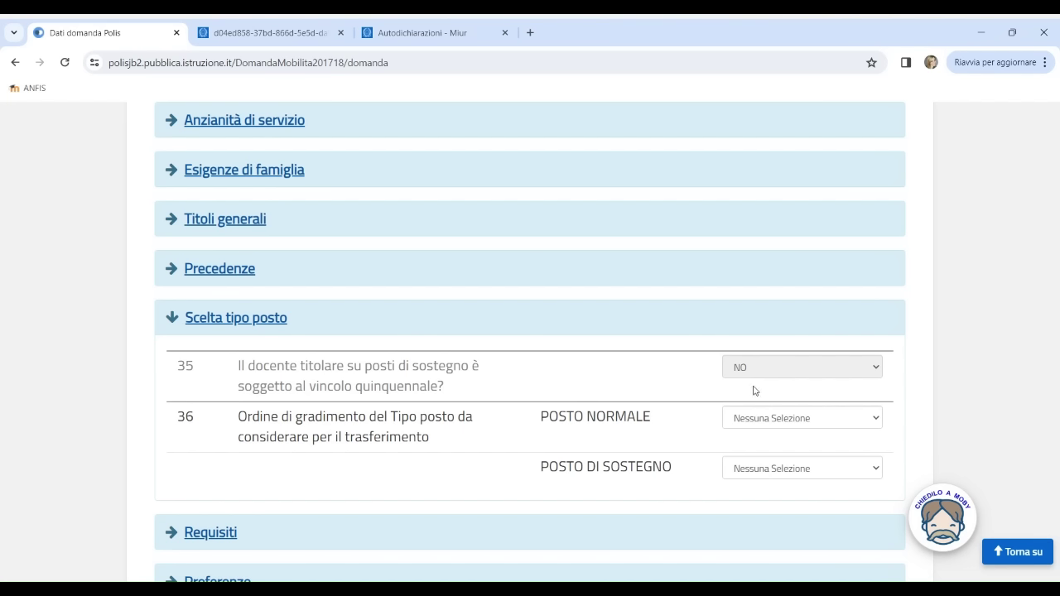
# Step: Rank the post types in item 36: set POSTO NORMALE to 1 and POSTO DI SOSTEGNO to 2
pyautogui.press('Tab')
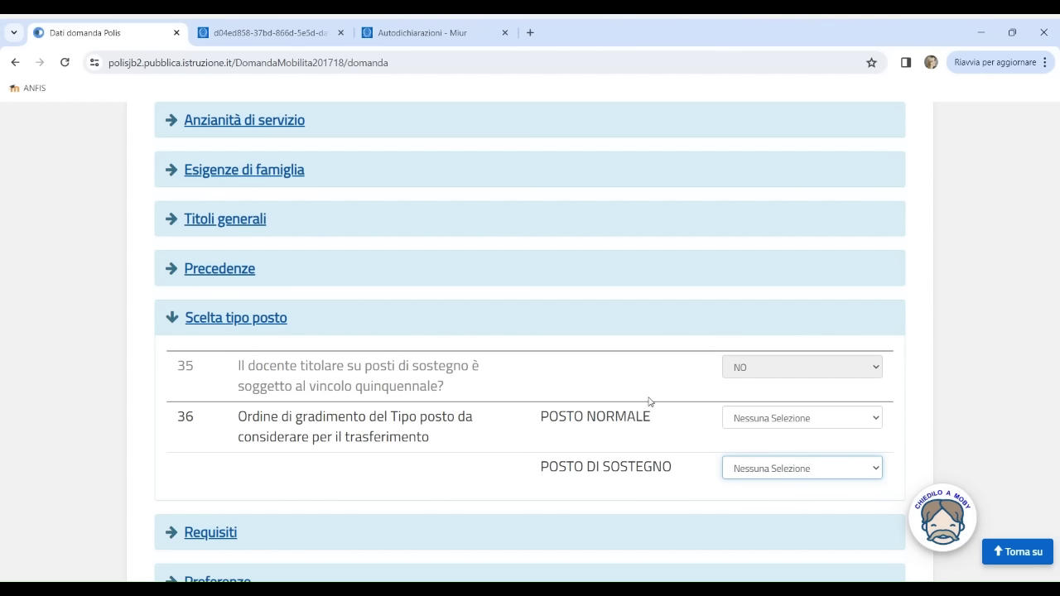
pyautogui.click(776, 419)
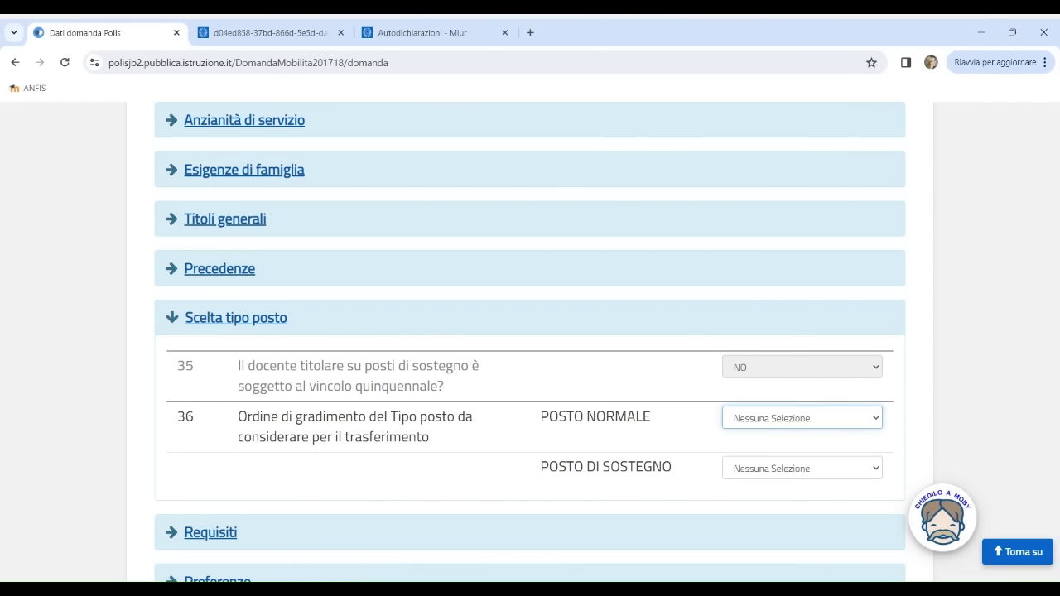
pyautogui.click(766, 459)
pyautogui.click(769, 468)
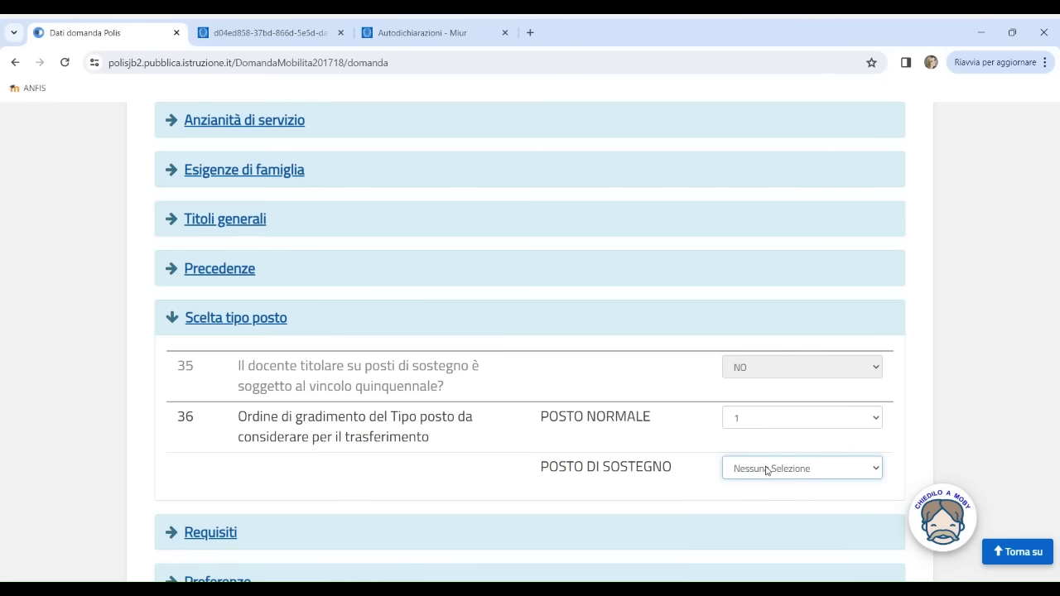
pyautogui.click(762, 521)
# Step: Expand the Preferenze section and look through its availability options
pyautogui.scroll(-2, 577, 384)
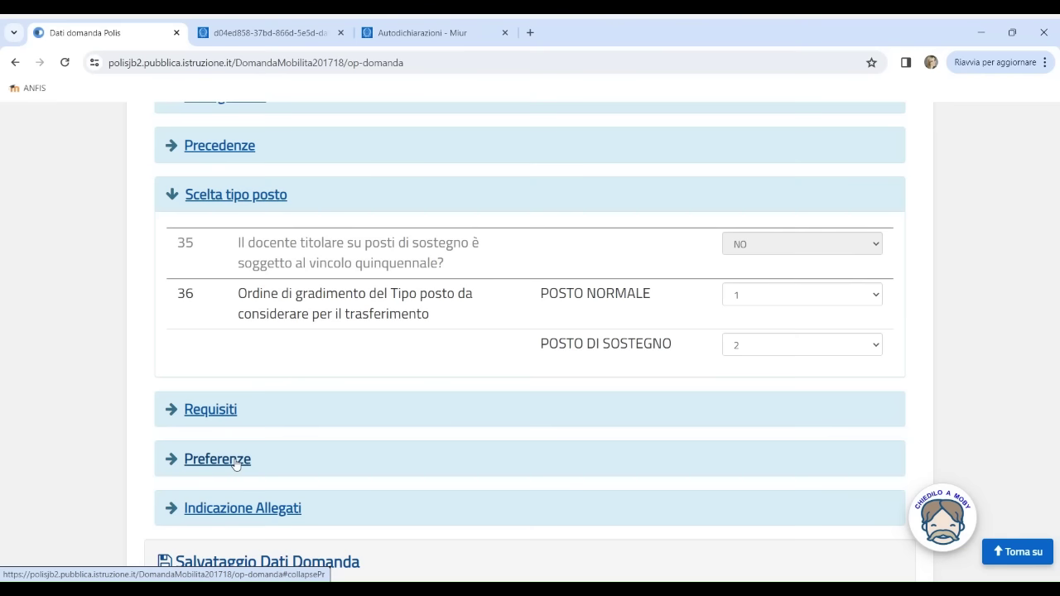
pyautogui.click(235, 462)
pyautogui.scroll(-1, 221, 465)
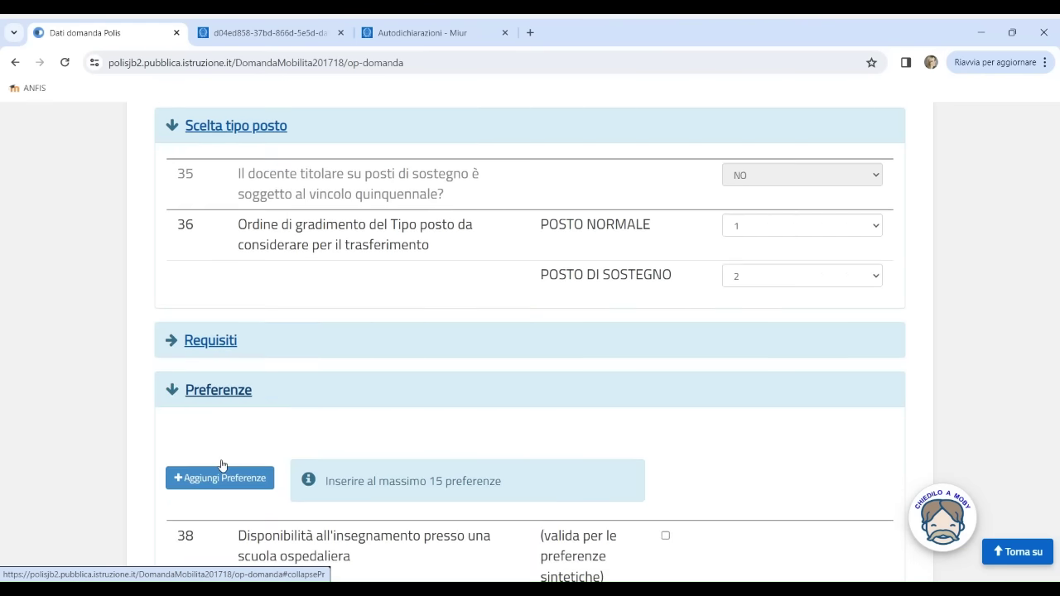
pyautogui.scroll(-3, 221, 465)
pyautogui.scroll(-1, 249, 447)
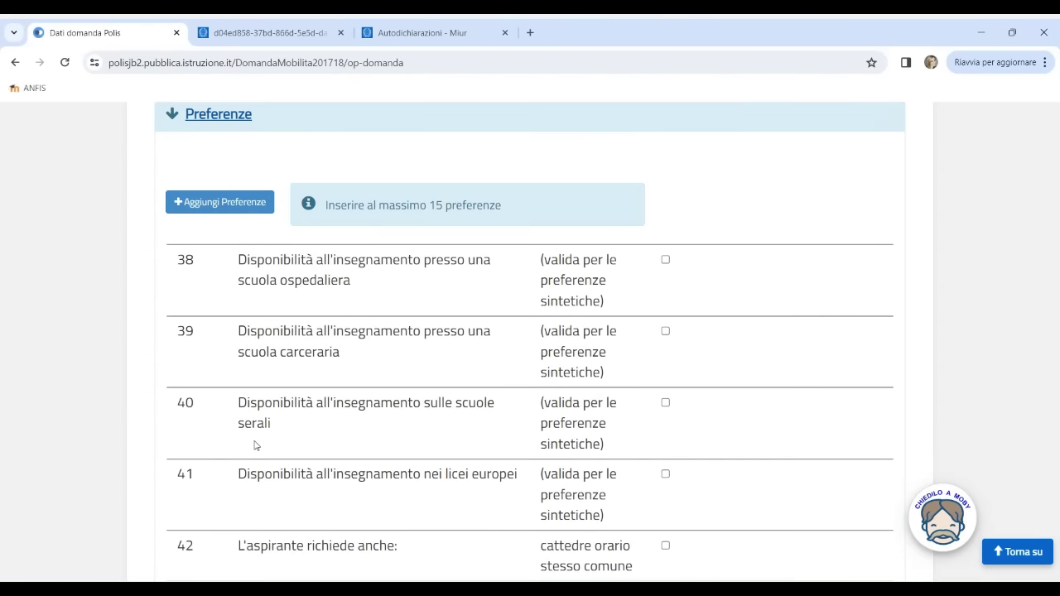
pyautogui.scroll(-1, 255, 445)
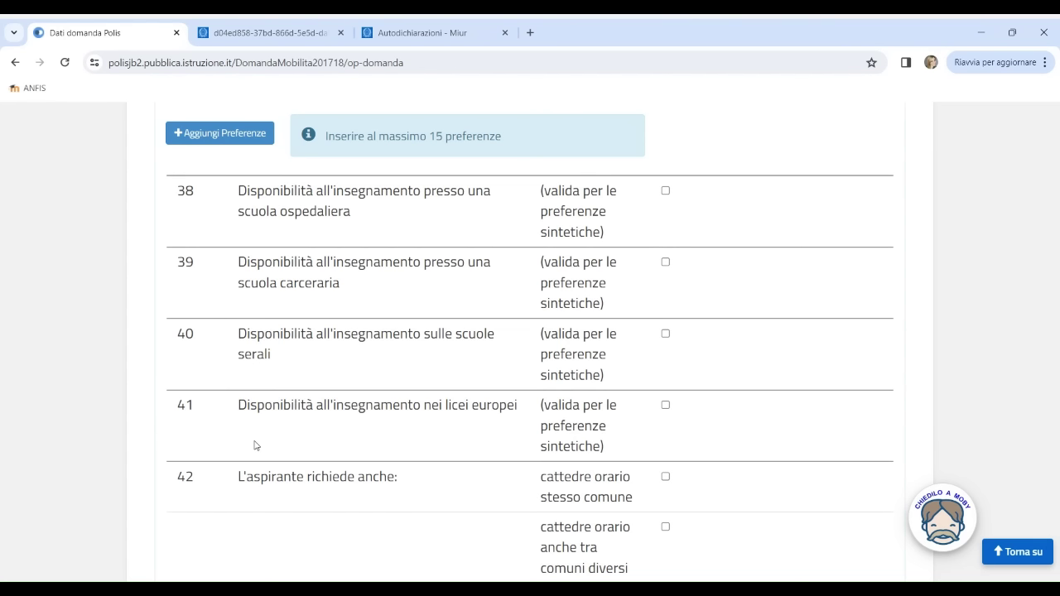
# Step: Begin adding preferences and load the choices for region TOSCANA, province PISA
pyautogui.click(235, 134)
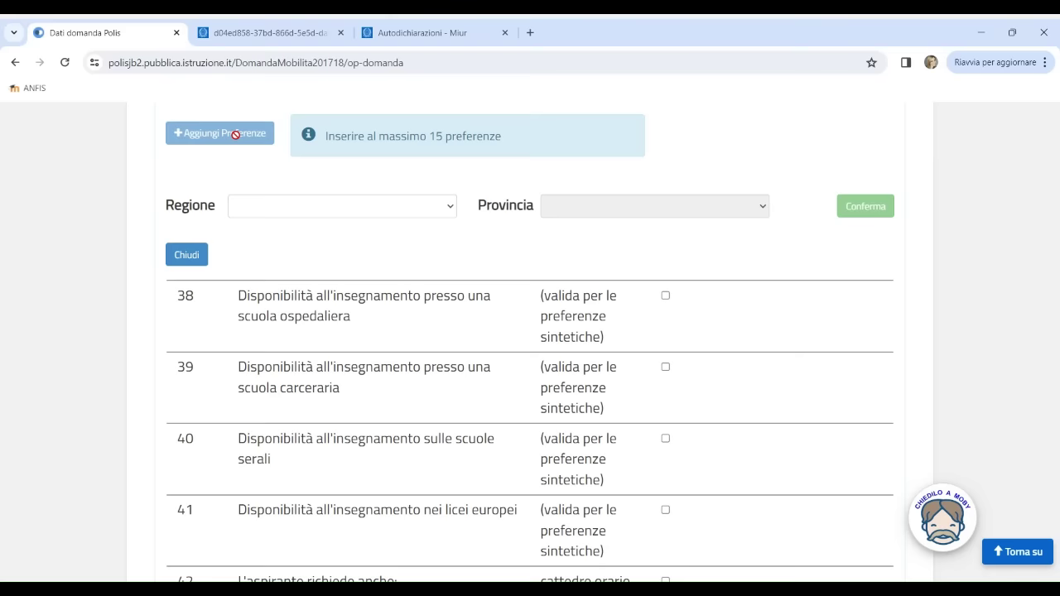
pyautogui.click(322, 207)
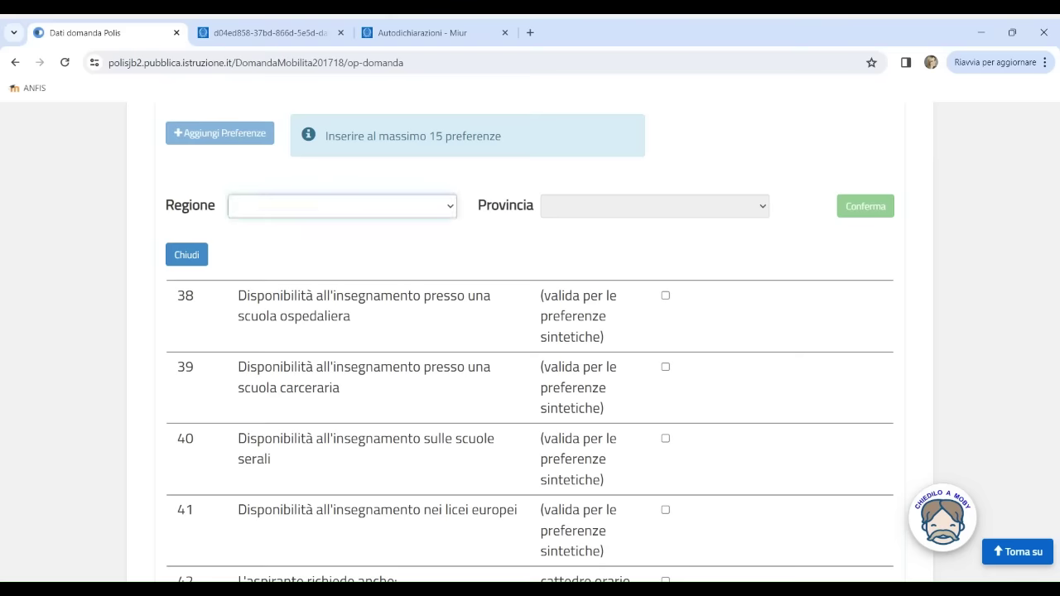
pyautogui.click(363, 479)
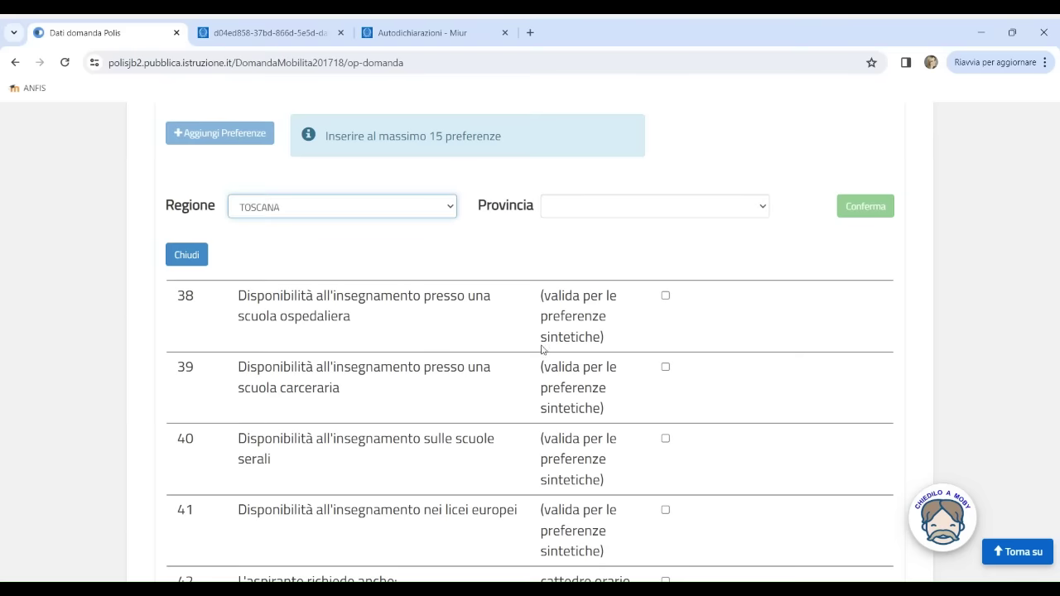
pyautogui.click(642, 209)
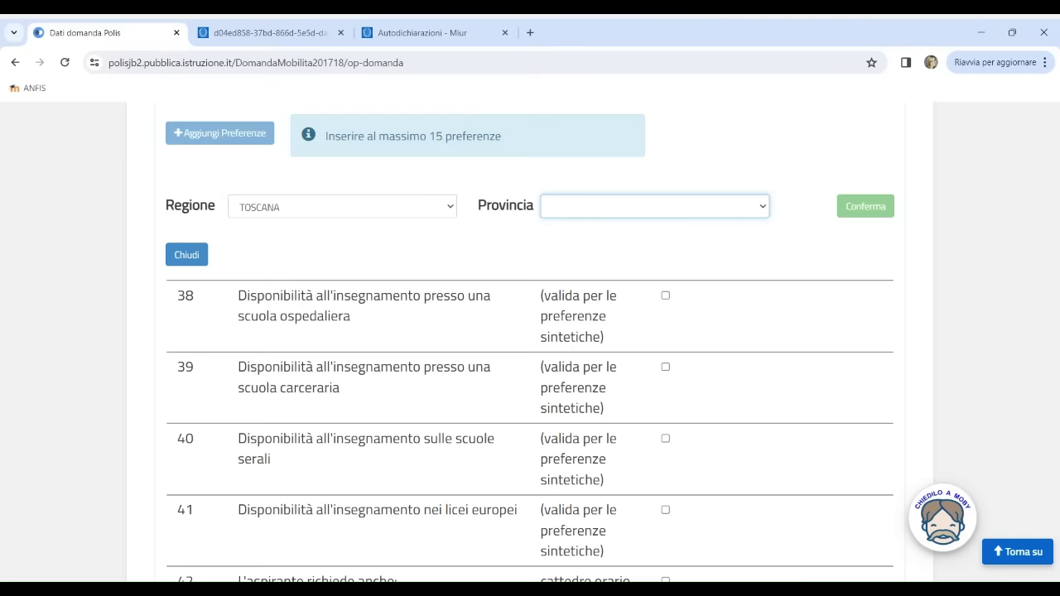
pyautogui.click(643, 335)
pyautogui.click(861, 207)
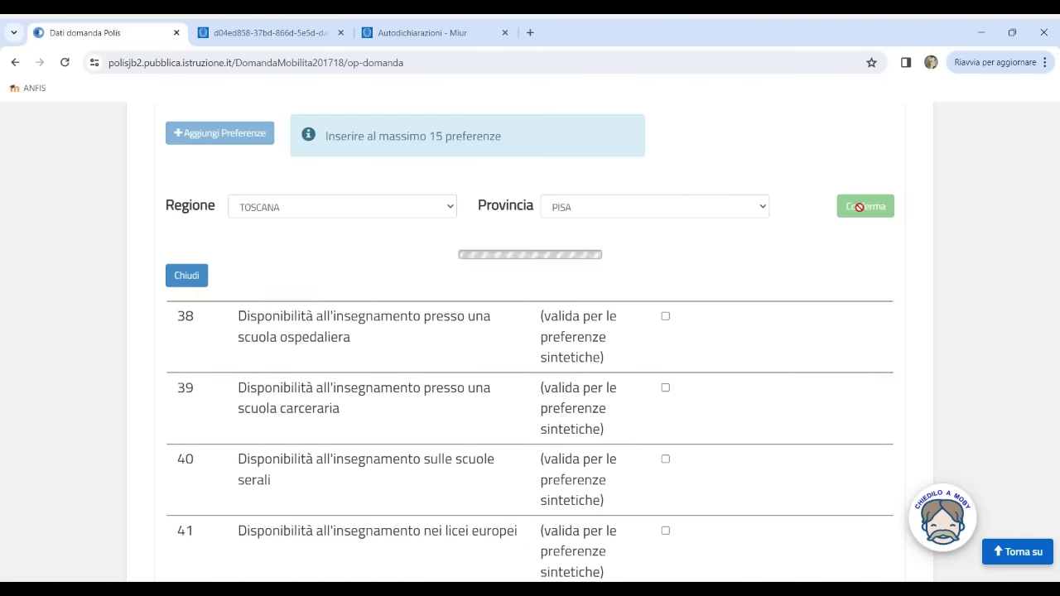
# Step: Add the schools G. MATTEOTTI (PIRH01050V) and C.GAMBACORTI SERALE (PITE003509), under Distretto 019, comune PISA, to the preferences
pyautogui.scroll(-1, 586, 384)
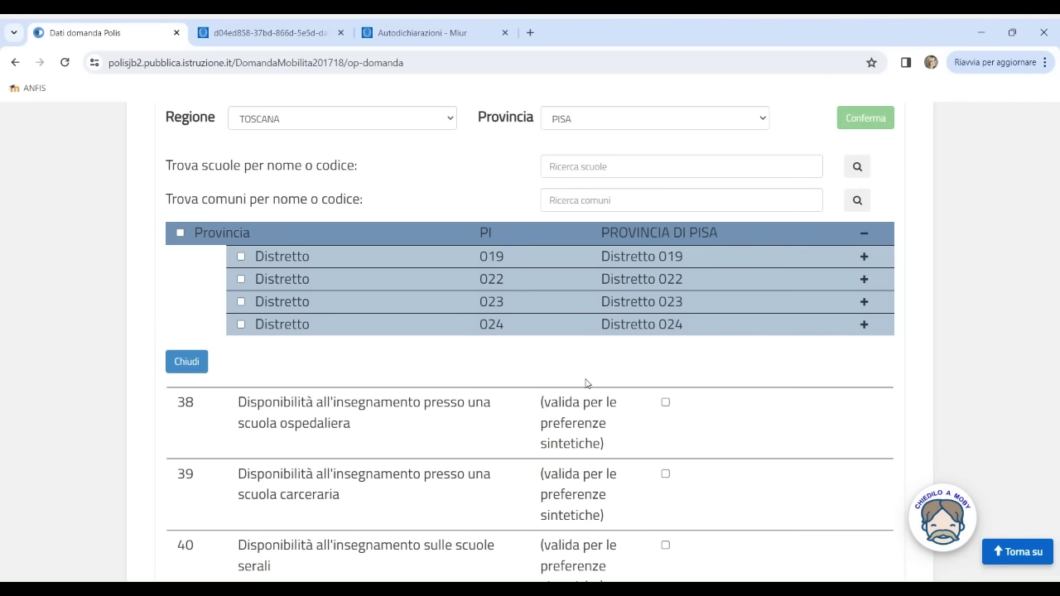
pyautogui.click(864, 258)
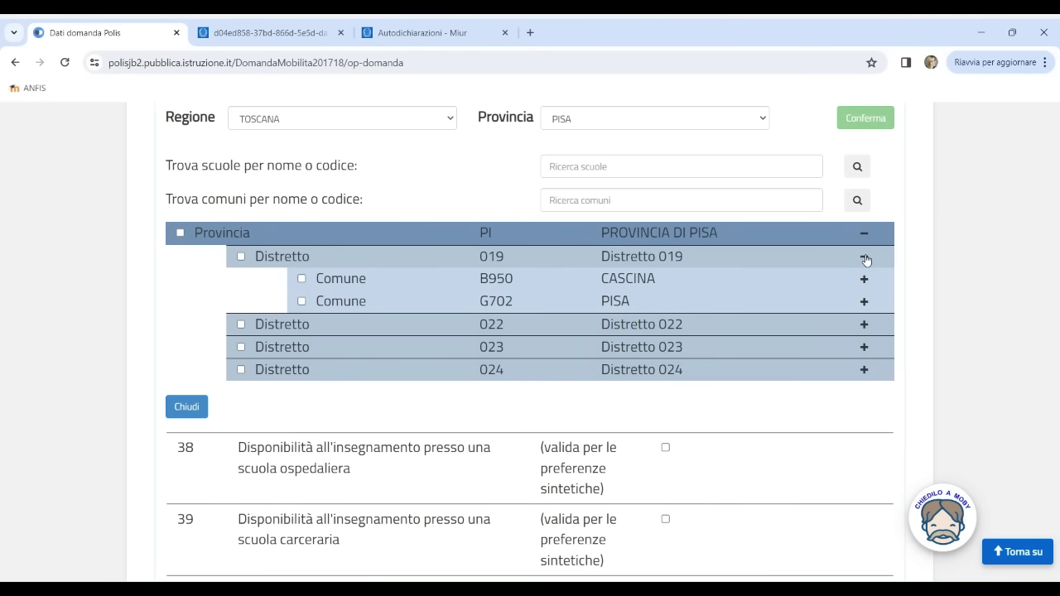
pyautogui.click(863, 301)
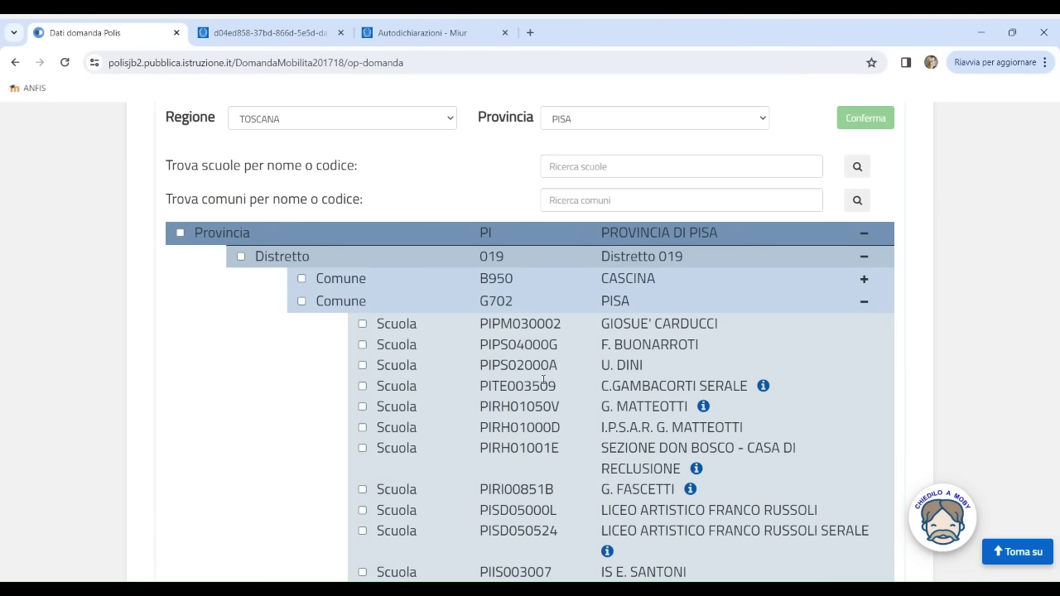
pyautogui.scroll(-1, 543, 380)
pyautogui.click(361, 337)
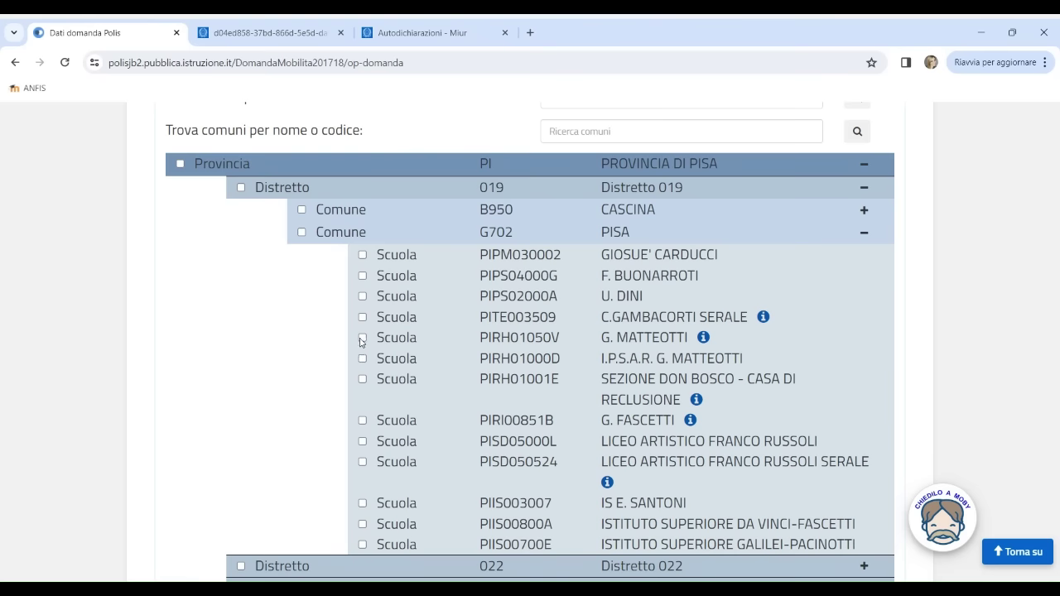
pyautogui.click(362, 318)
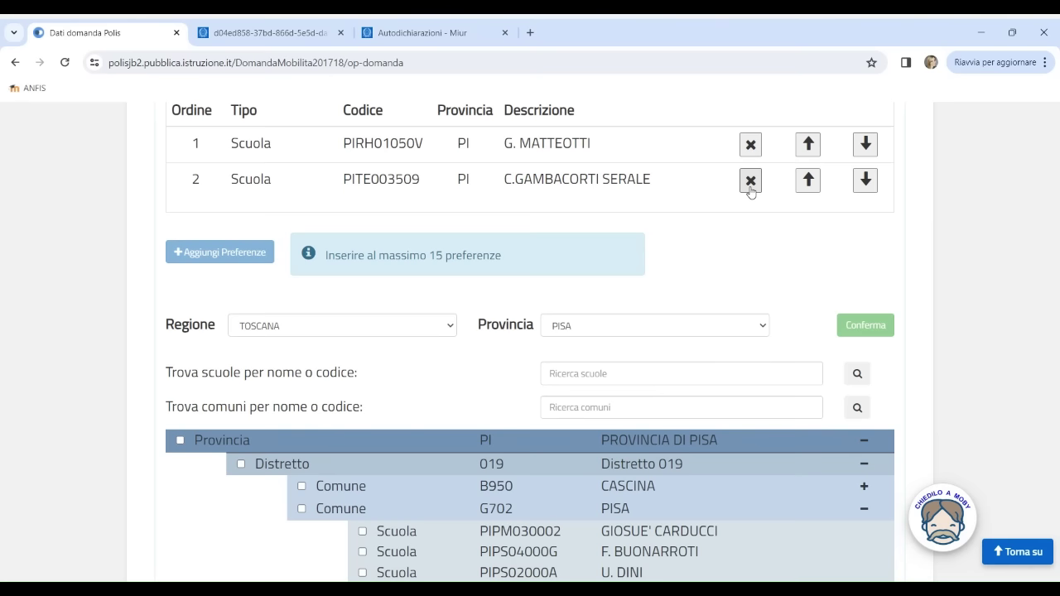
# Step: Add the comune of PISA, Distretto 019 and Distretto 022 to the preference list, in that order
pyautogui.click(575, 372)
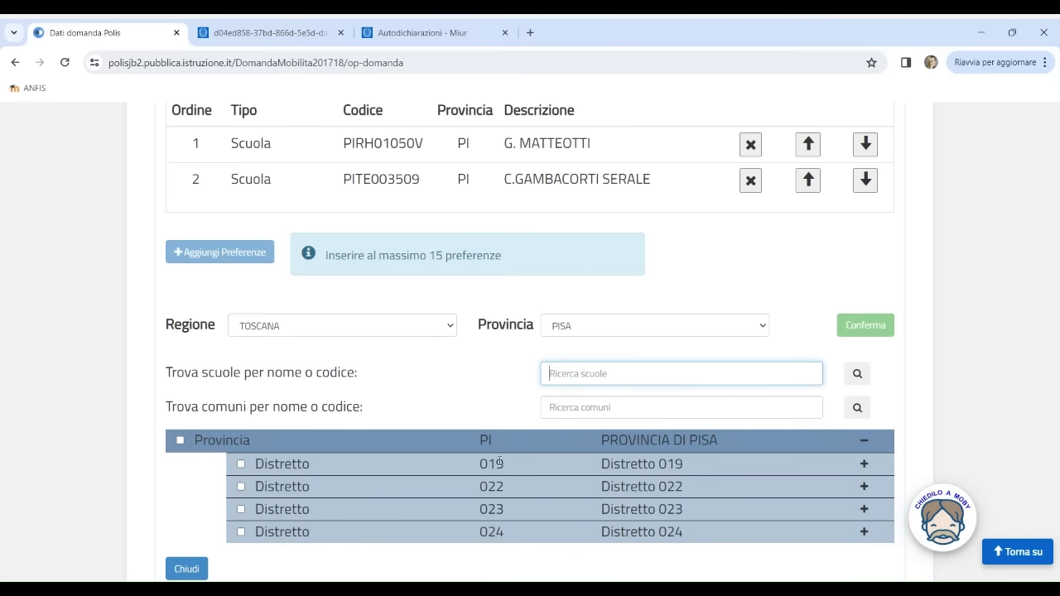
pyautogui.click(863, 464)
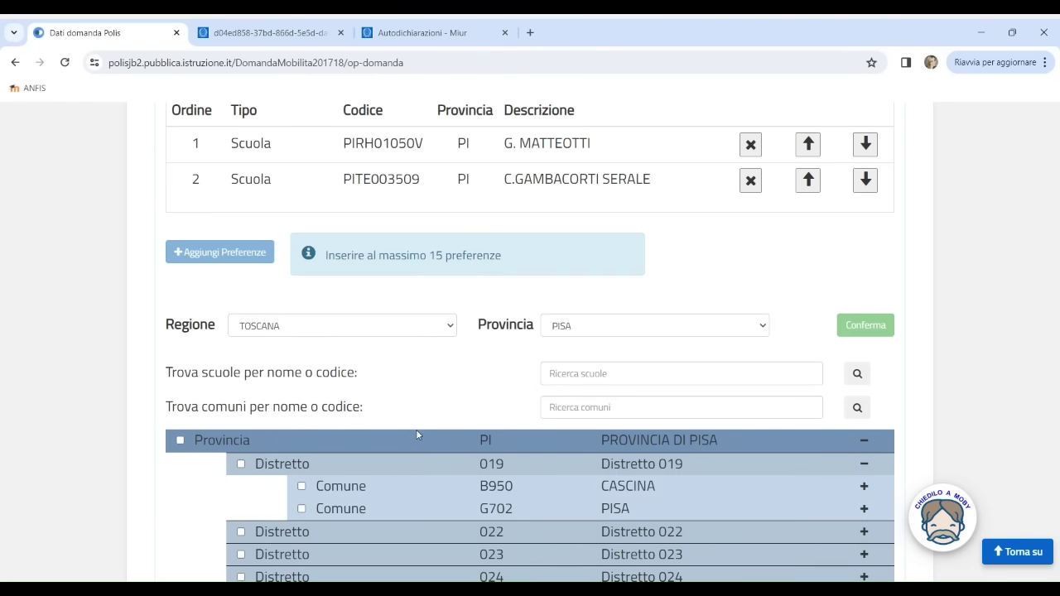
pyautogui.scroll(-1, 416, 429)
pyautogui.click(302, 439)
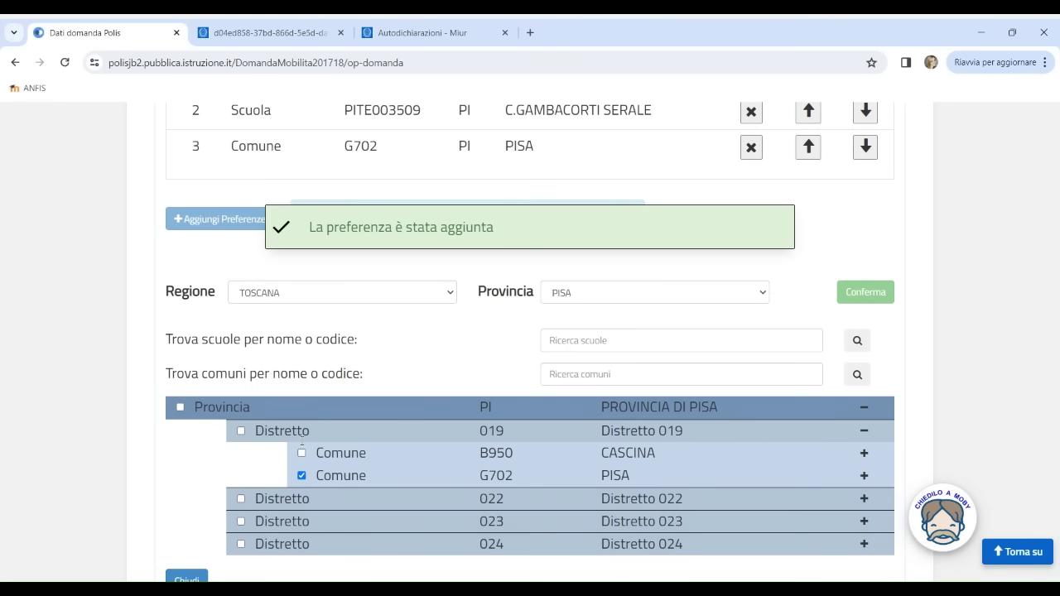
pyautogui.click(241, 431)
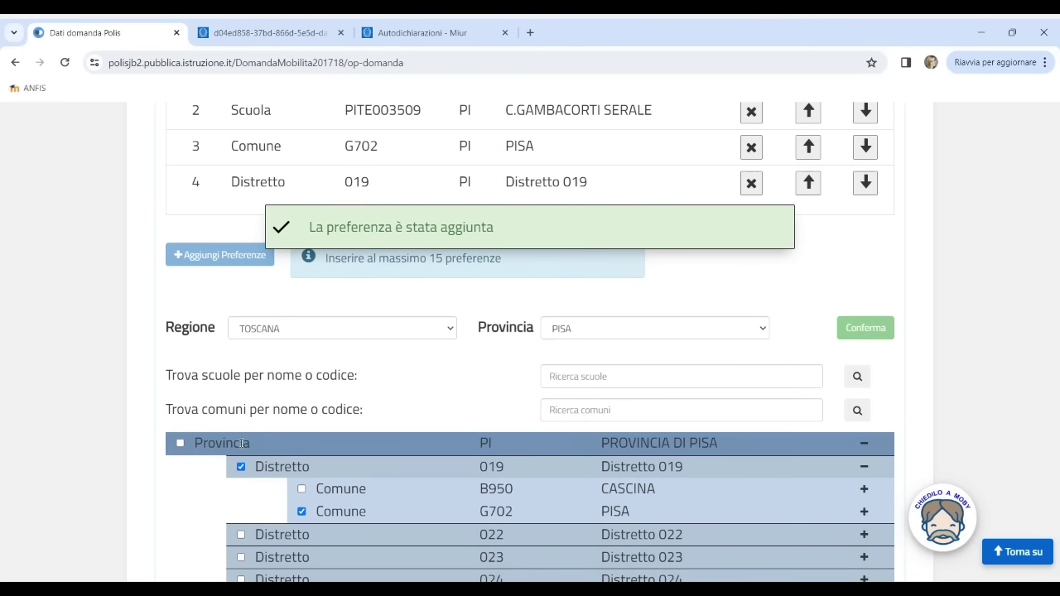
pyautogui.click(241, 535)
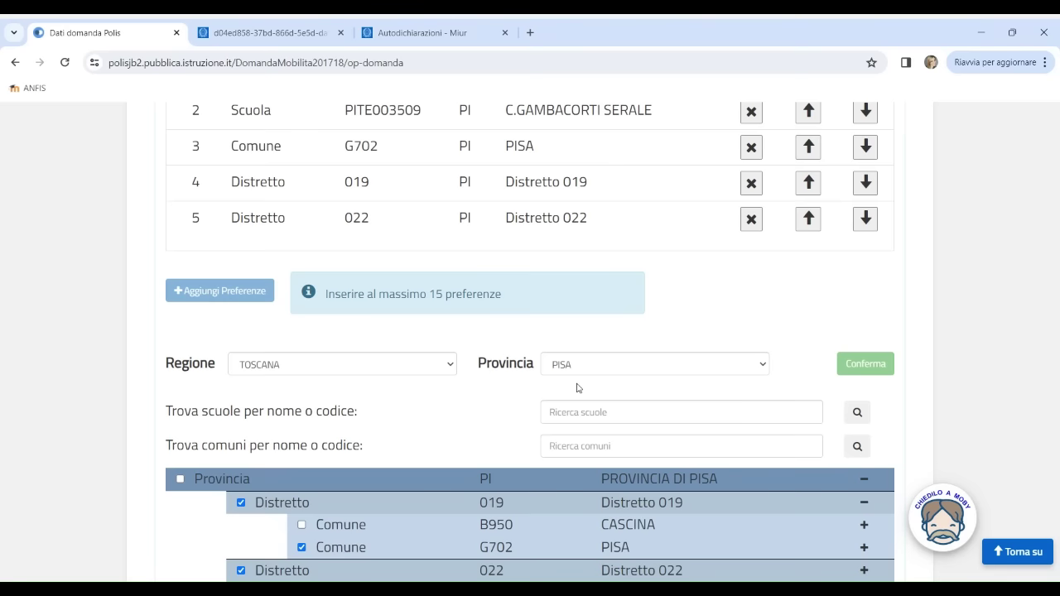
# Step: Declare availability to teach in hospital schools, prison schools and evening schools (items 38, 39 and 40)
pyautogui.scroll(1, 577, 387)
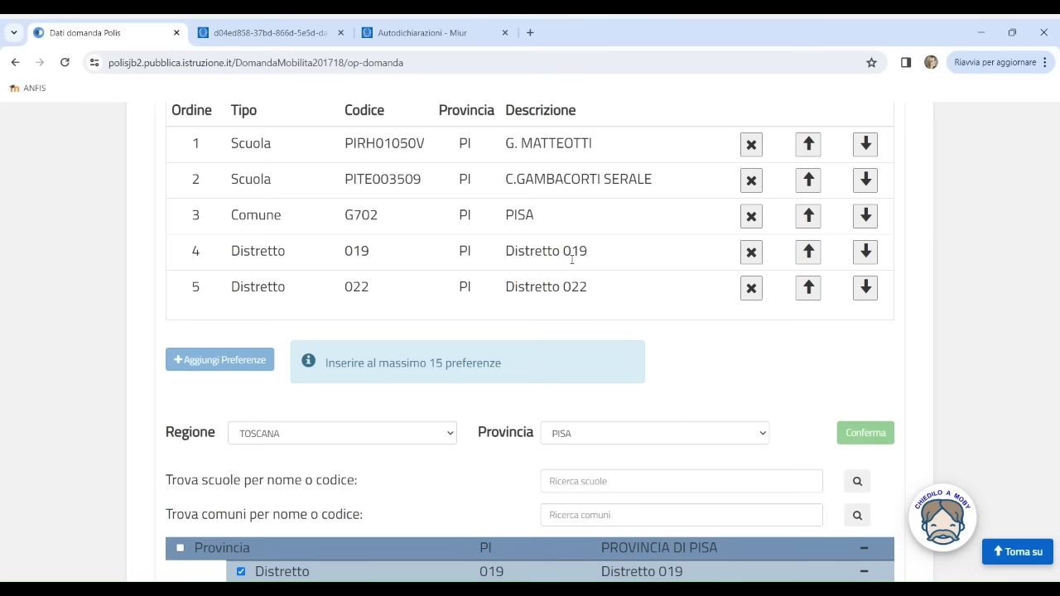
pyautogui.scroll(-6, 587, 386)
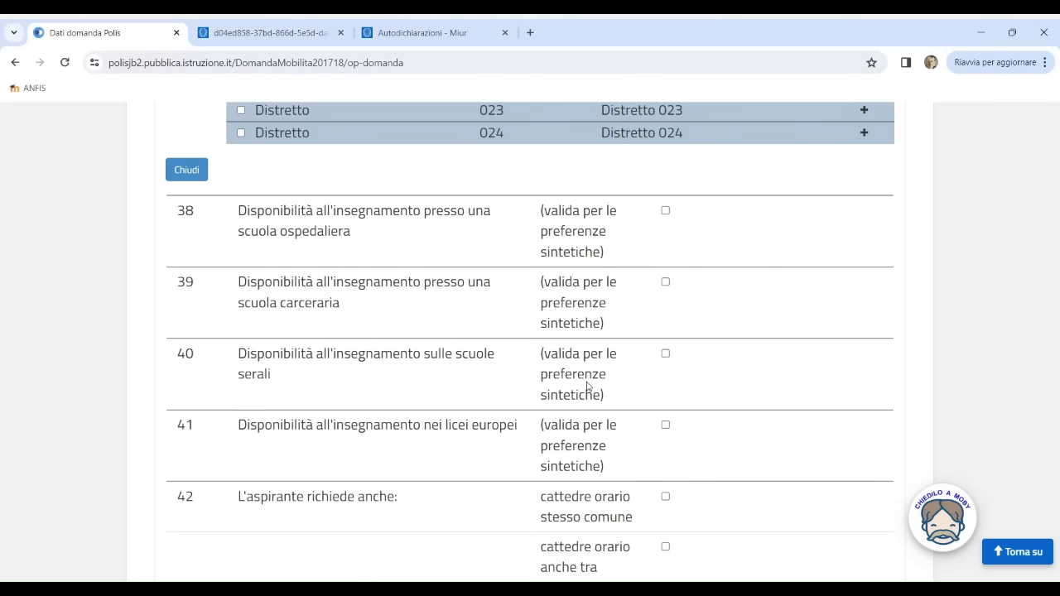
pyautogui.click(665, 212)
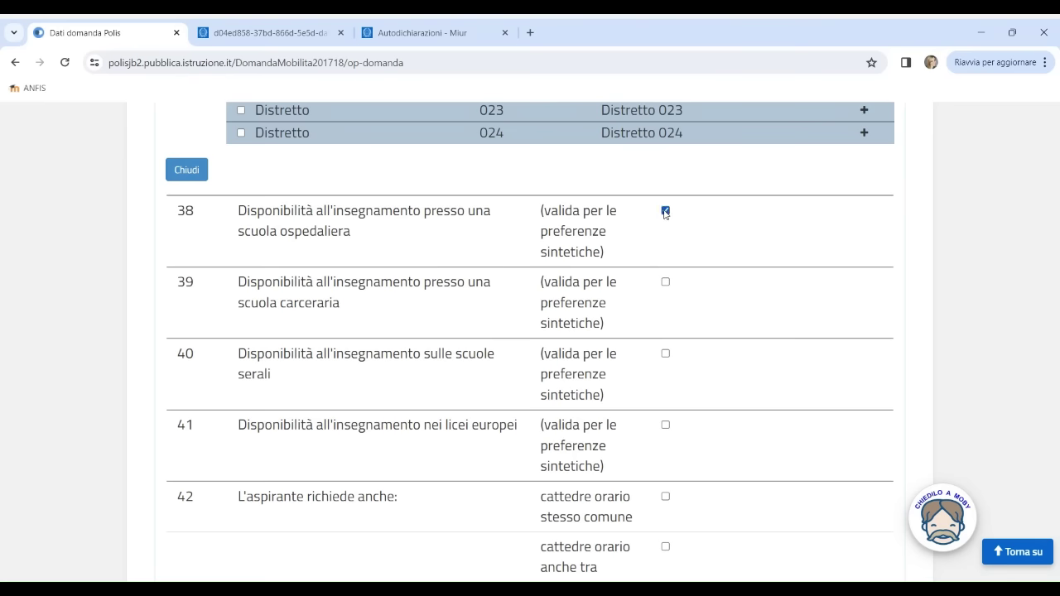
pyautogui.click(666, 283)
pyautogui.click(665, 354)
# Step: In item 42, request cattedre orario anche tra comuni diversi instead of only within the same comune
pyautogui.scroll(-1, 691, 406)
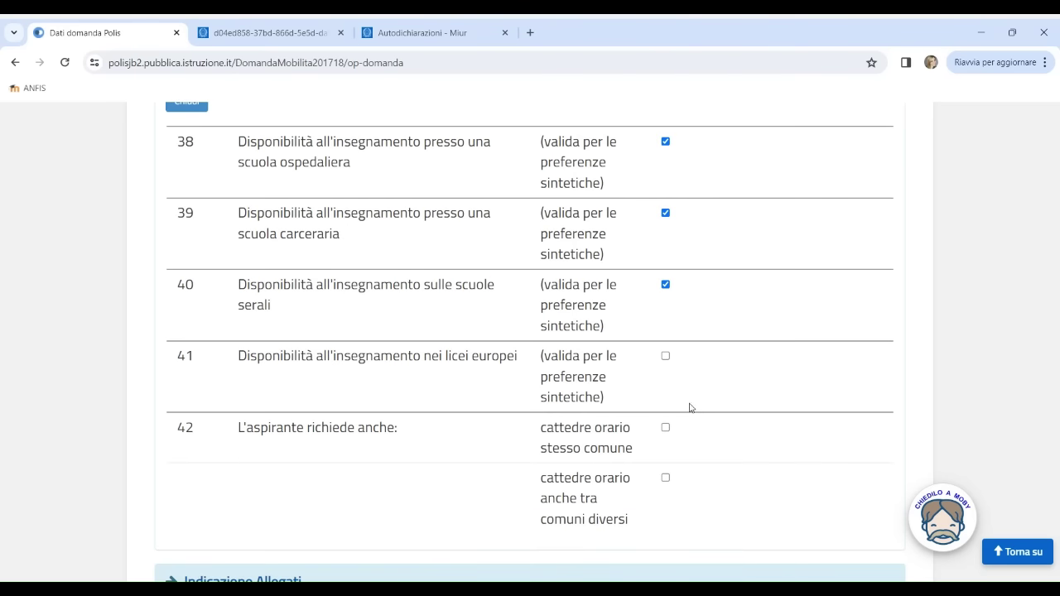
pyautogui.scroll(-1, 668, 384)
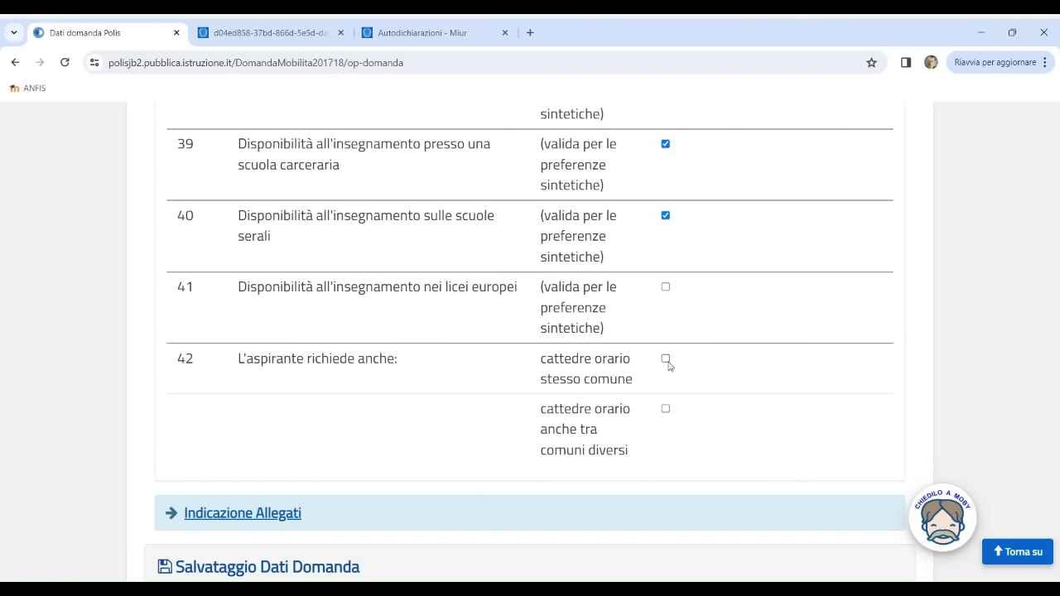
pyautogui.click(665, 359)
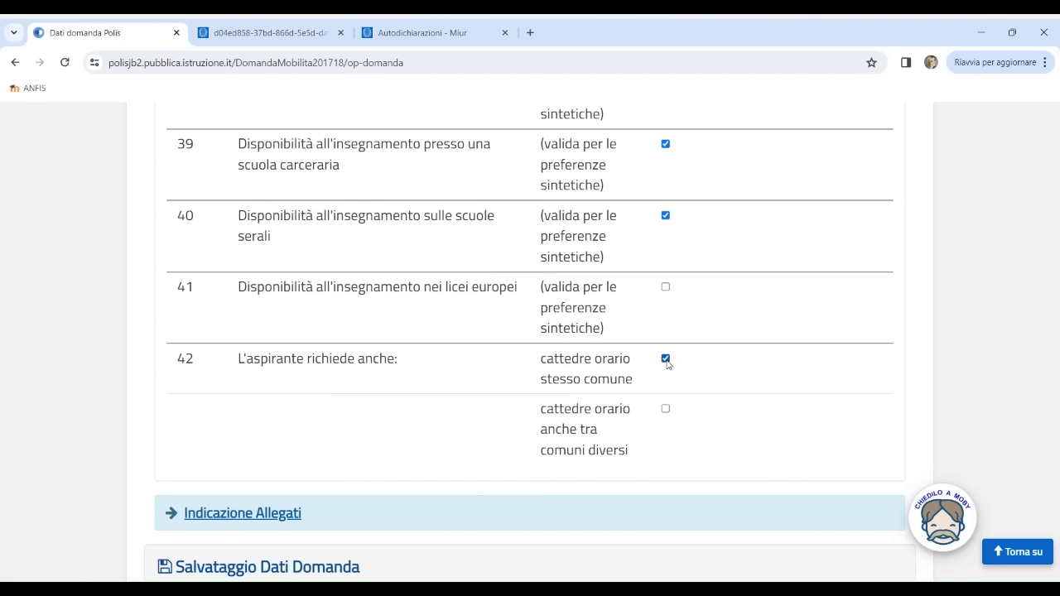
pyautogui.click(667, 410)
# Step: Save the application data and reopen the draft transfer application for updating
pyautogui.scroll(-3, 582, 380)
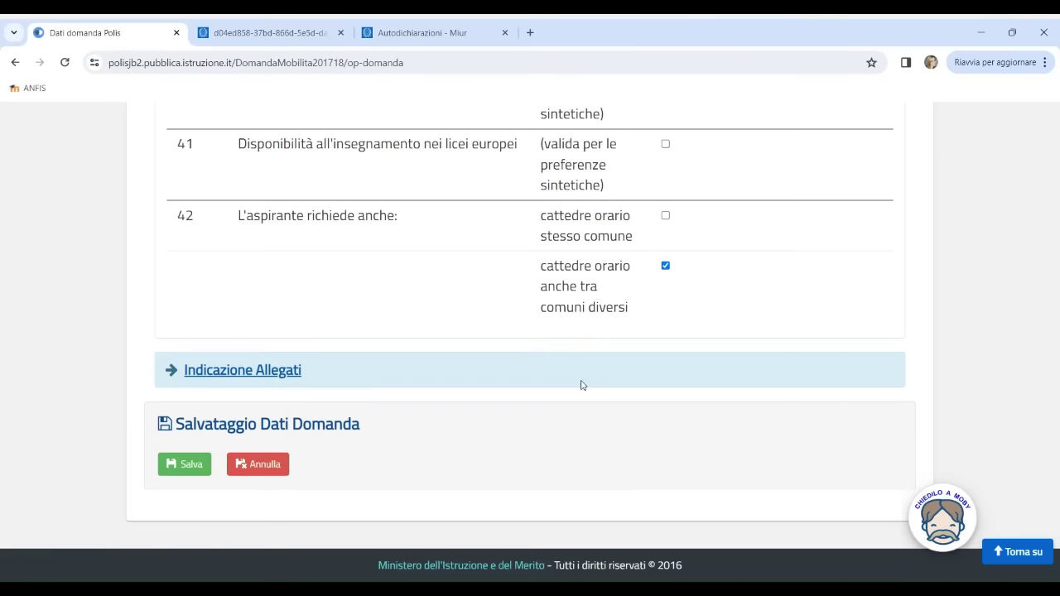
pyautogui.click(185, 465)
pyautogui.scroll(-6, 582, 383)
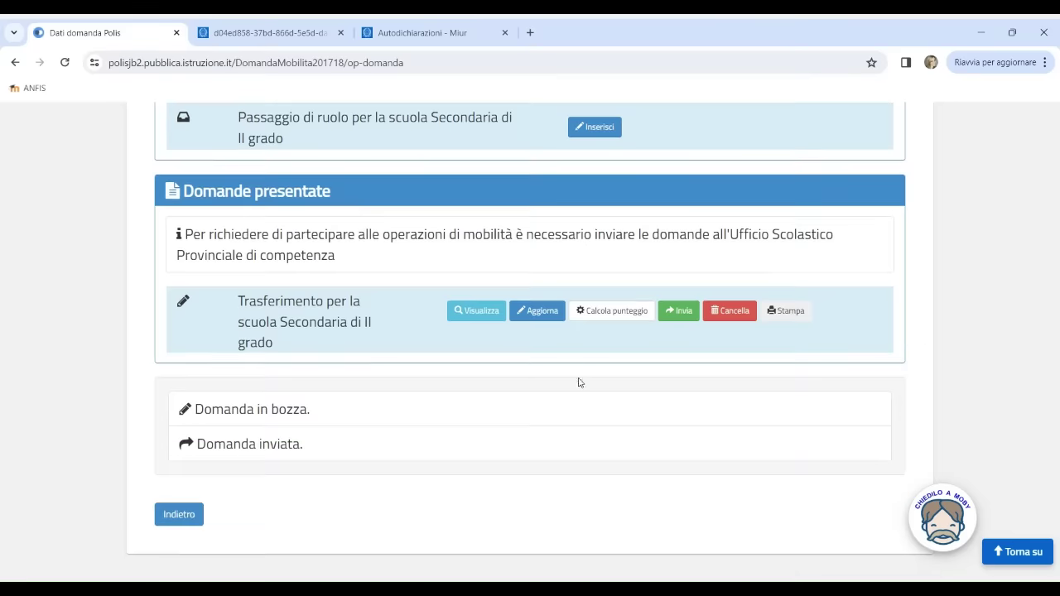
pyautogui.click(539, 312)
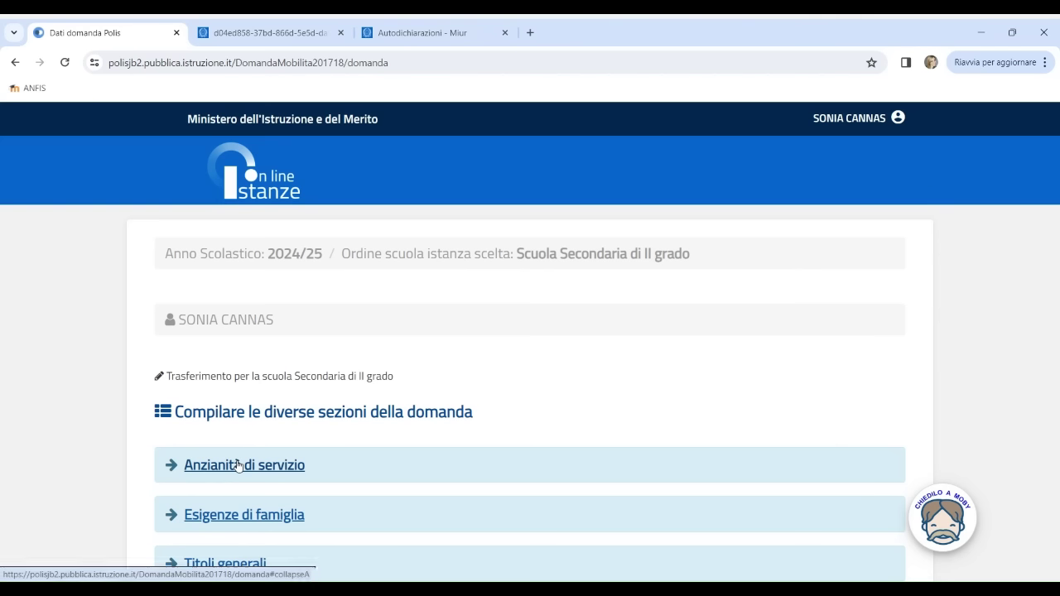
# Step: Open the Anzianità di servizio section and consult the matching A1 scoring table in Allegato 2 of the mobility contract PDF
pyautogui.click(238, 465)
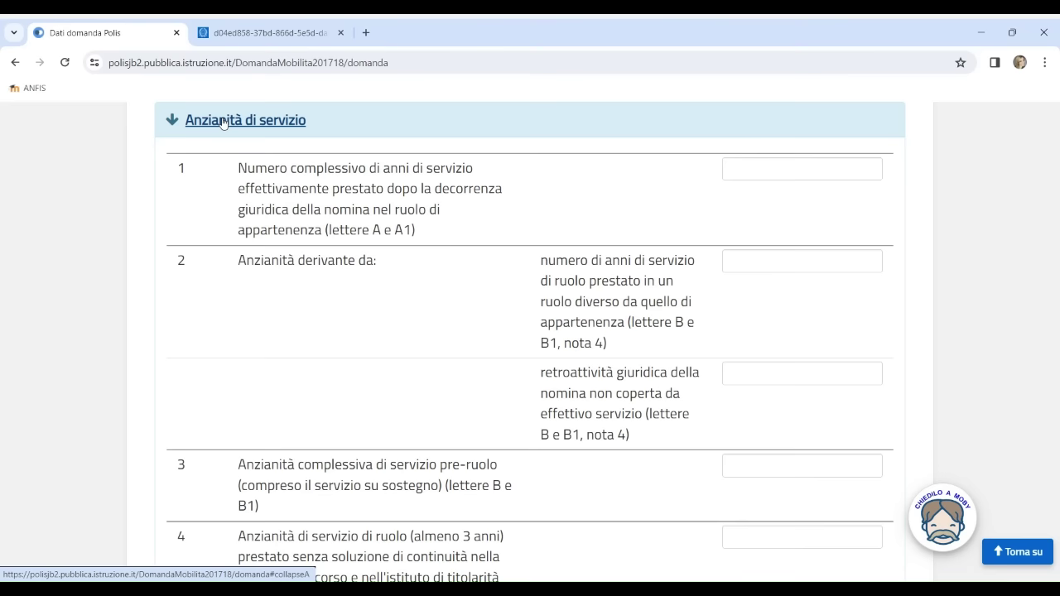
pyautogui.click(263, 43)
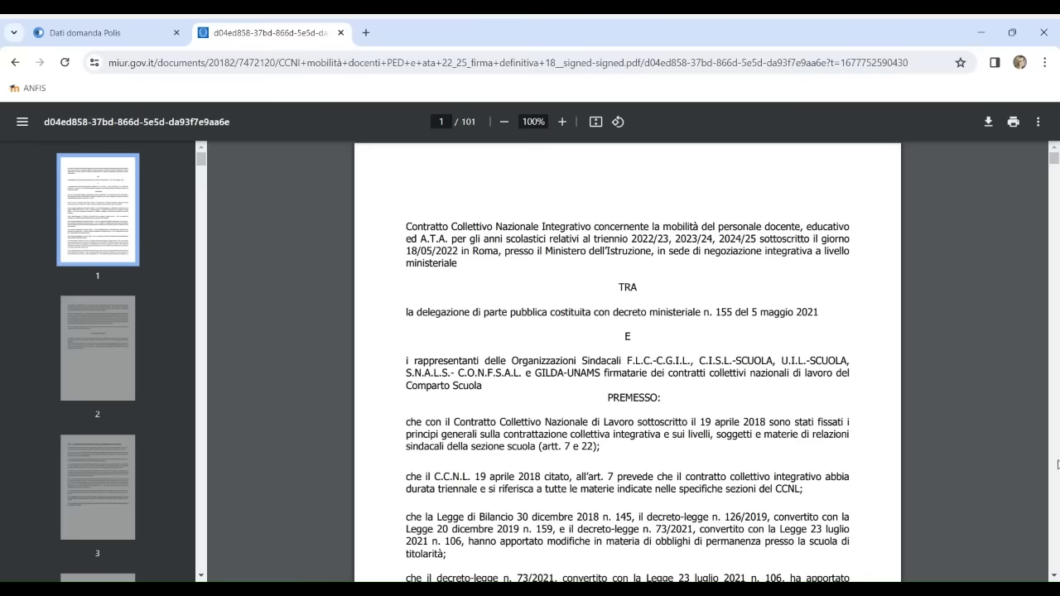
pyautogui.moveTo(1053, 158); pyautogui.dragTo(1053, 480)
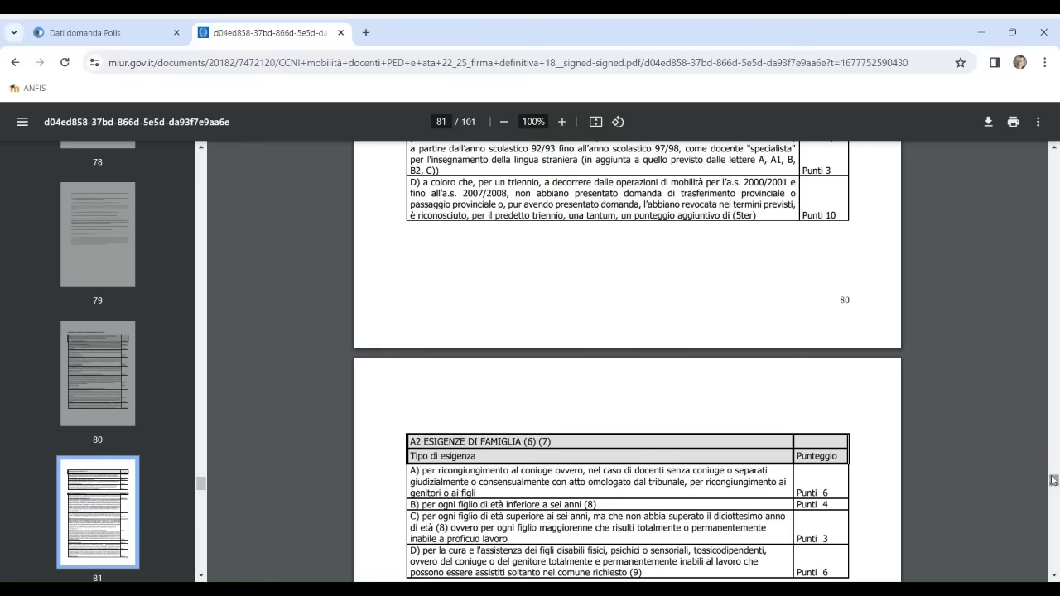
pyautogui.scroll(8, 977, 427)
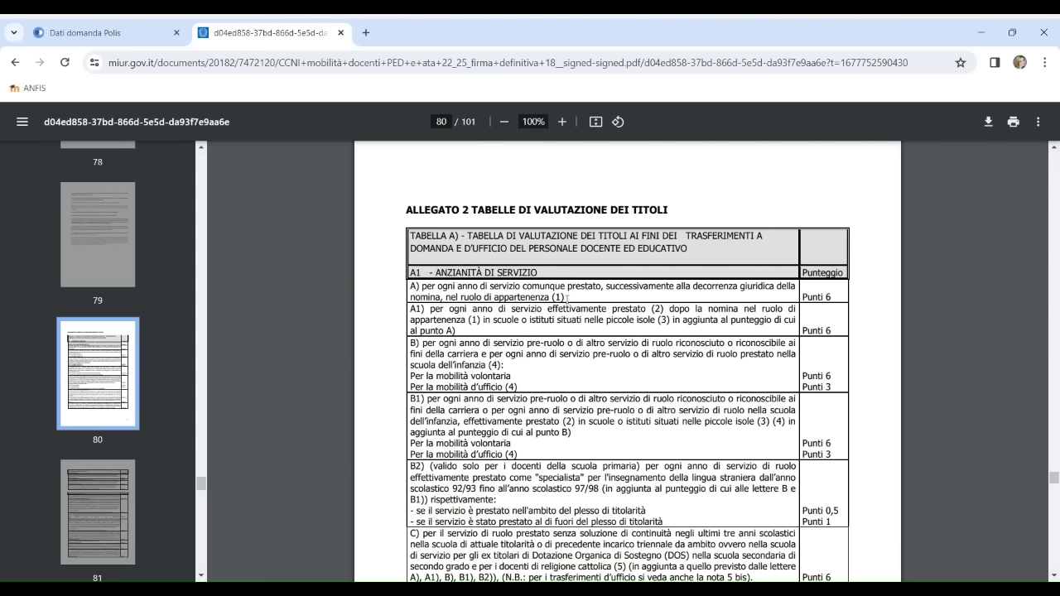
# Step: Back in the application form, enter 3 in item 1 for the years of service actually performed after the appointment's legal start date
pyautogui.hotkey('ctrl', 'Tab')
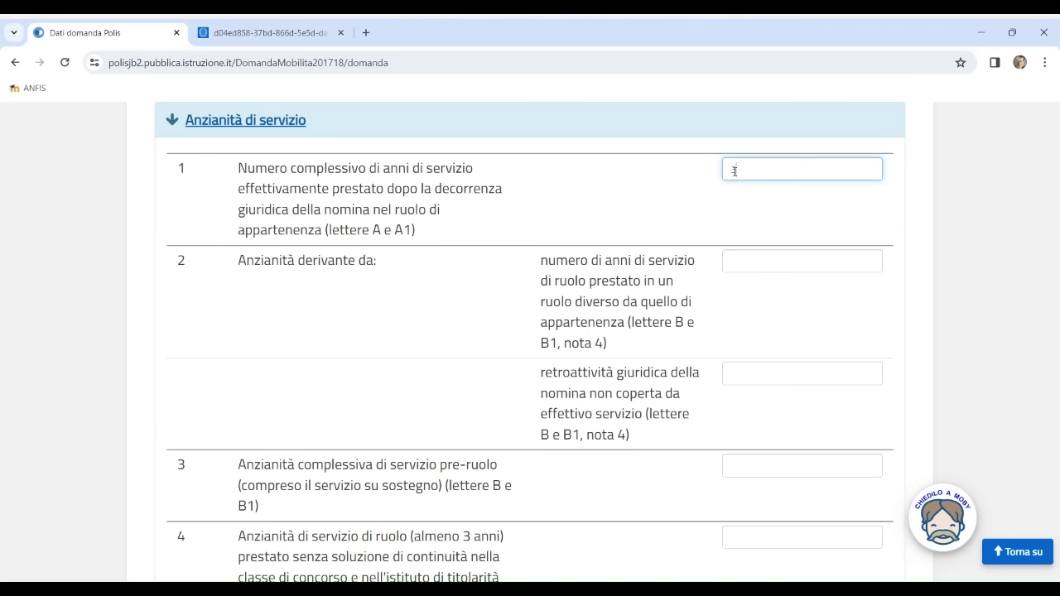
pyautogui.write('3')
pyautogui.click(738, 372)
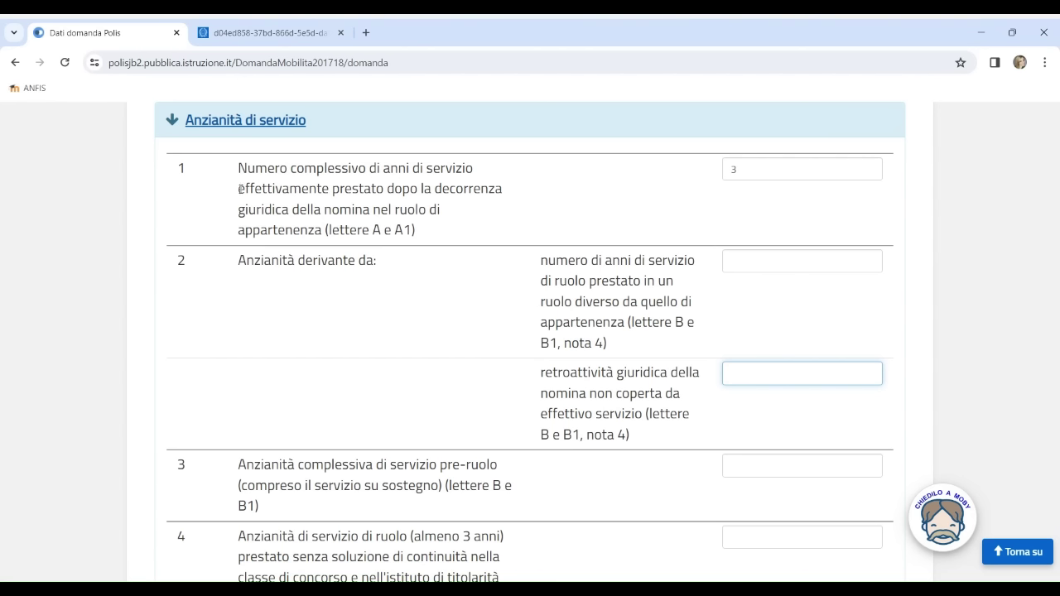
pyautogui.moveTo(239, 189); pyautogui.dragTo(383, 194)
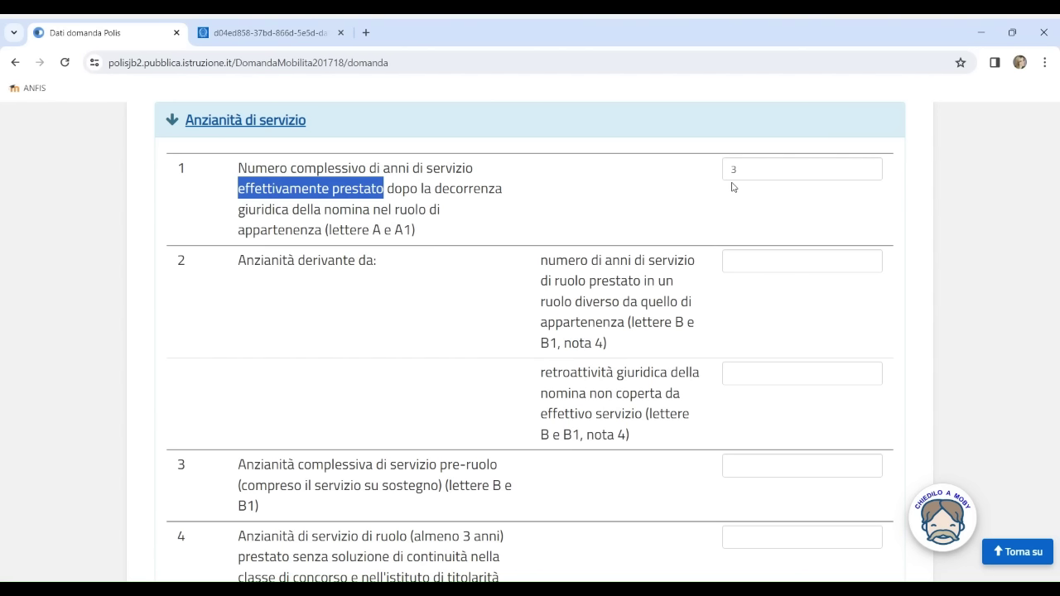
pyautogui.click(735, 226)
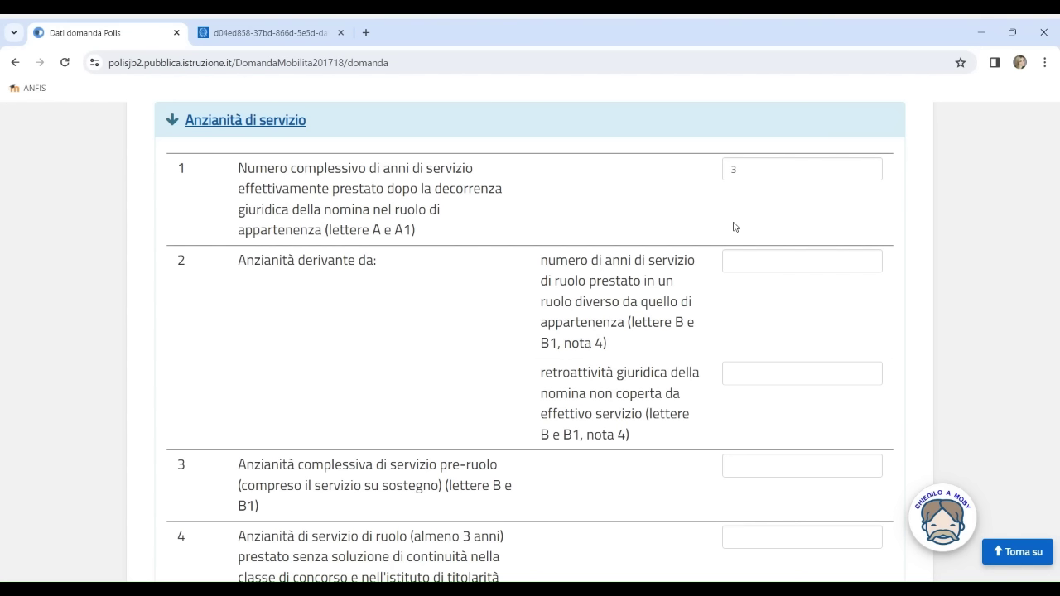
# Step: In item 3, enter 2 for the total pre-ruolo service seniority, leaving both item 2 fields blank
pyautogui.click(745, 257)
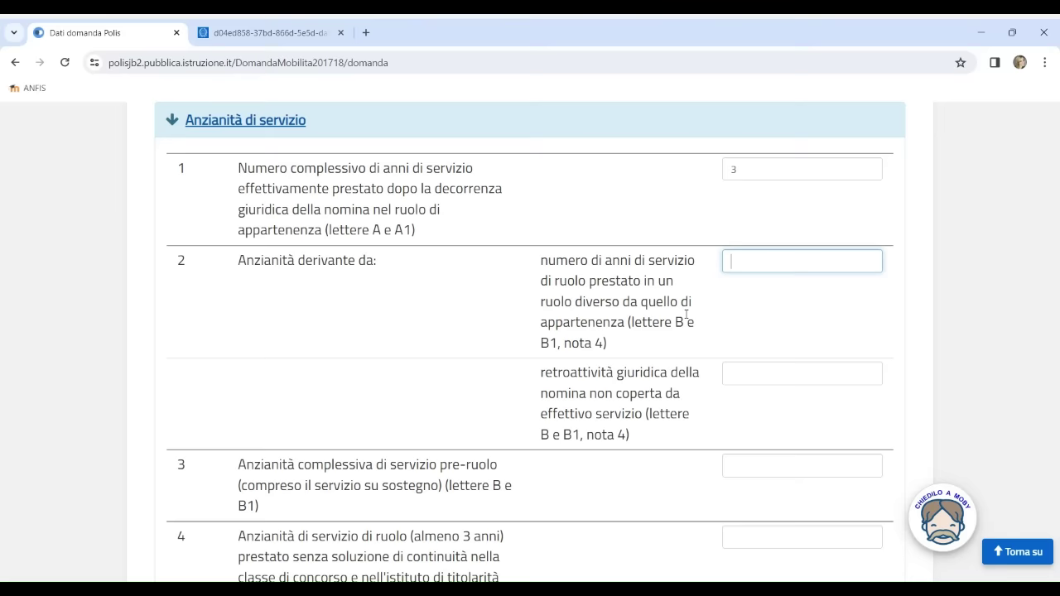
pyautogui.scroll(-3, 686, 314)
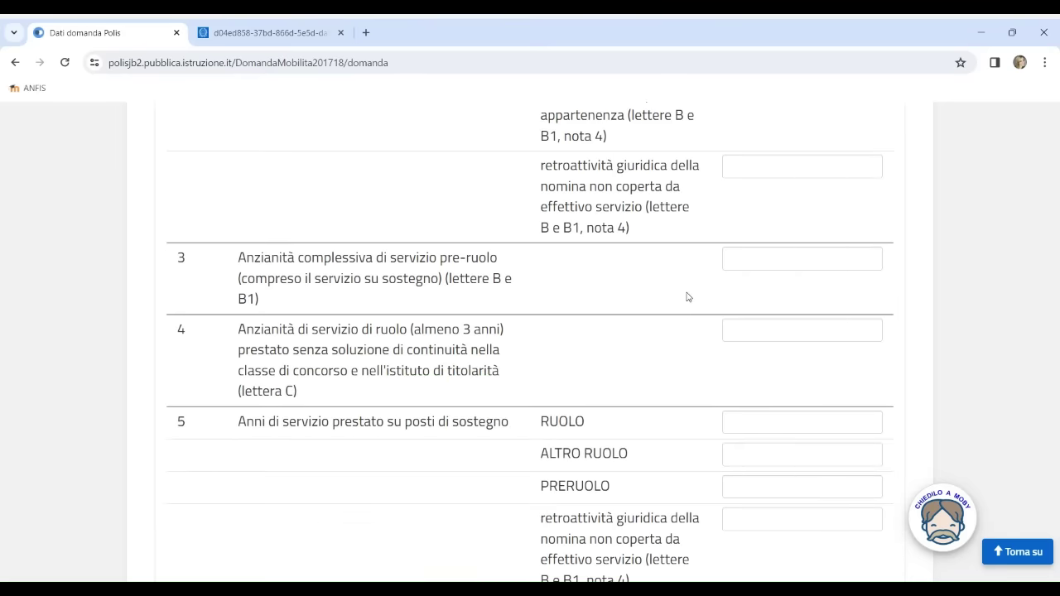
pyautogui.click(746, 261)
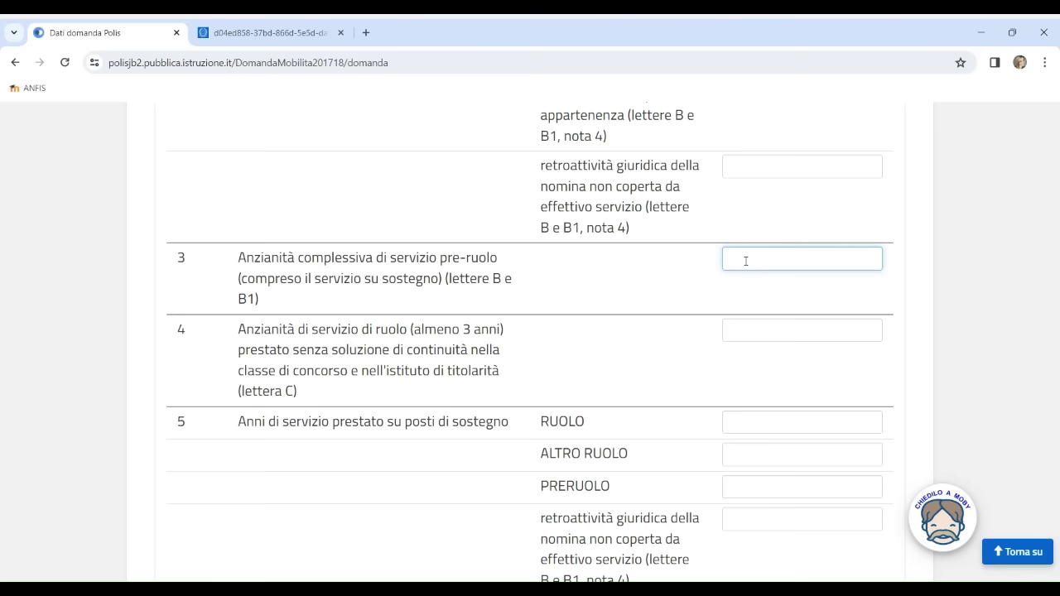
pyautogui.write('2')
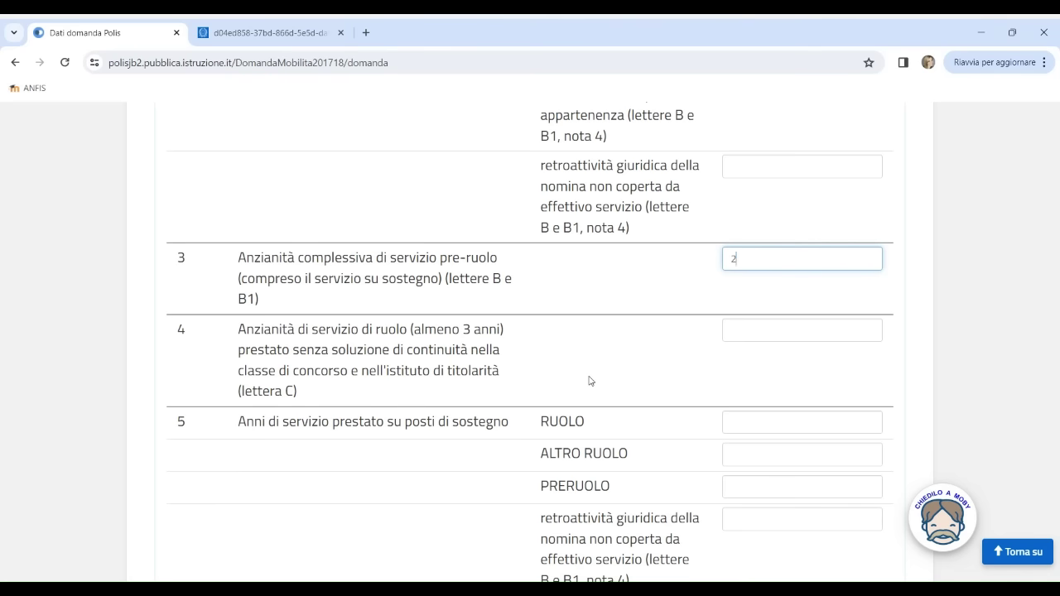
# Step: Review the items on continuous service, service on sostegno posts and Punteggio aggiuntivo (items 4 to 6)
pyautogui.scroll(-2, 591, 381)
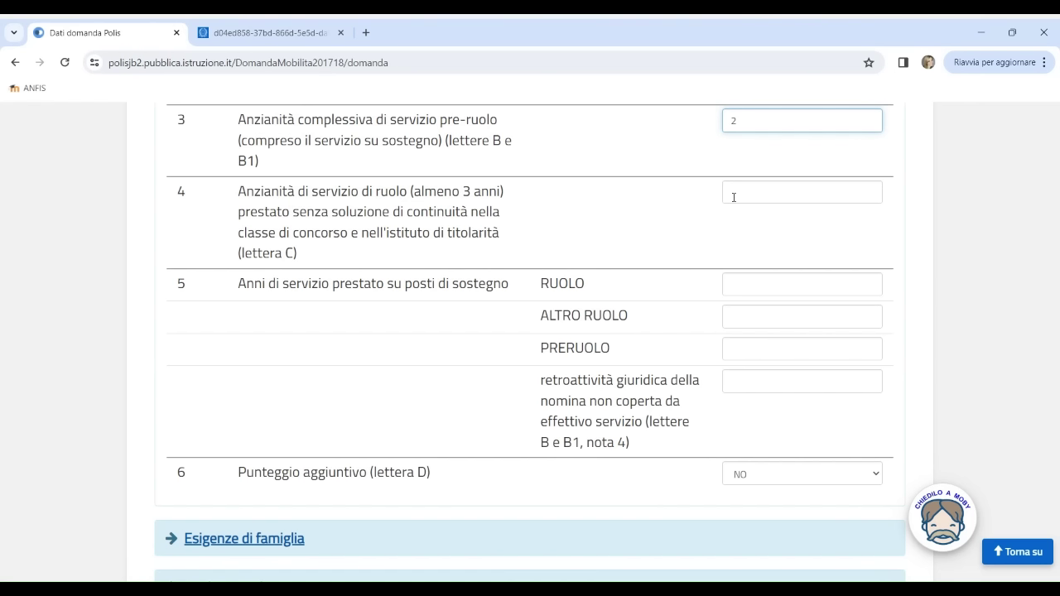
pyautogui.click(733, 197)
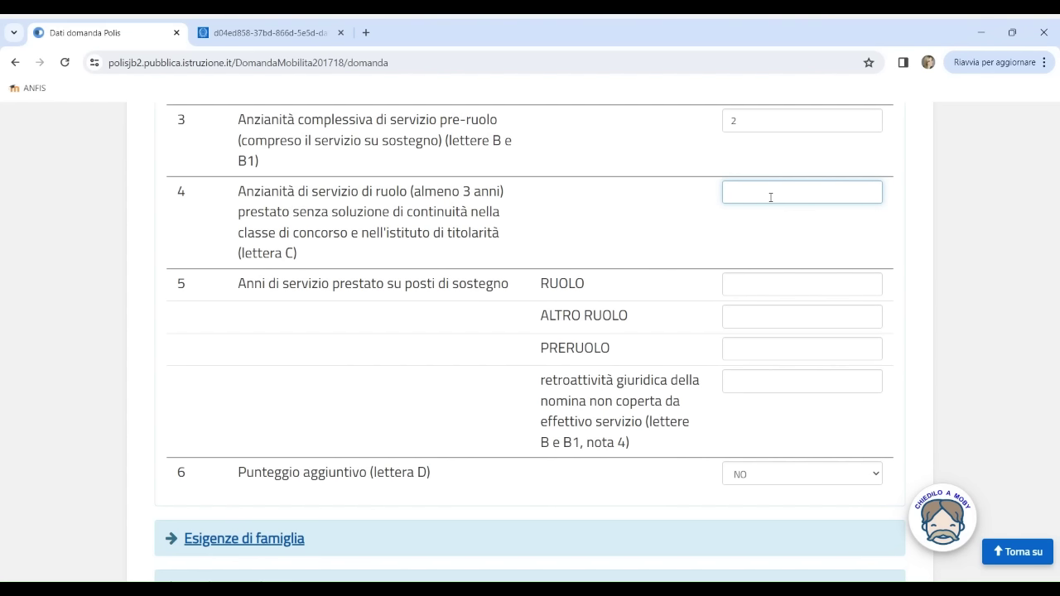
pyautogui.click(734, 289)
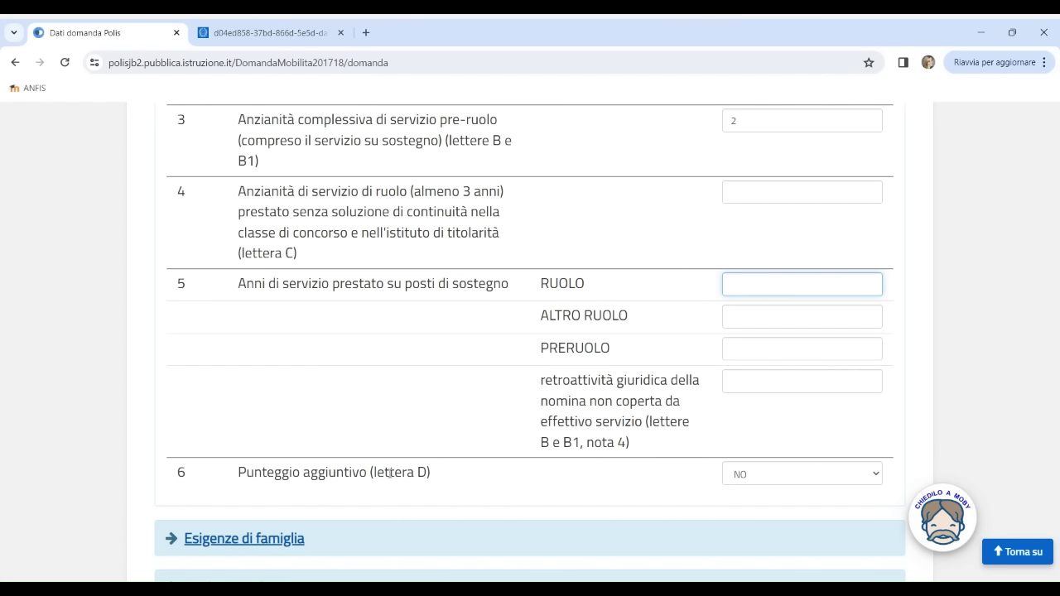
pyautogui.click(696, 477)
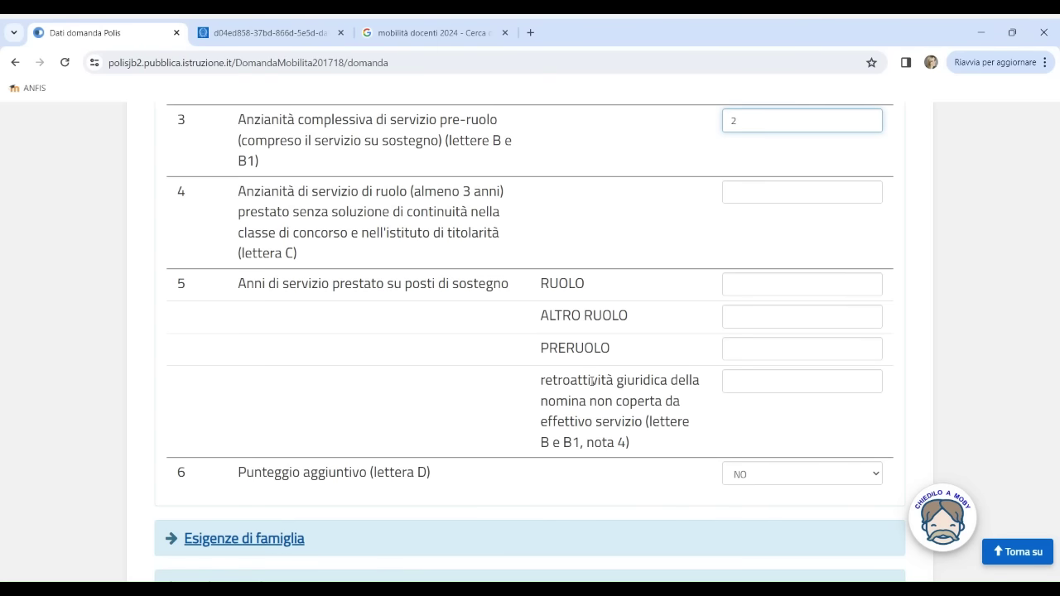
pyautogui.scroll(6, 592, 381)
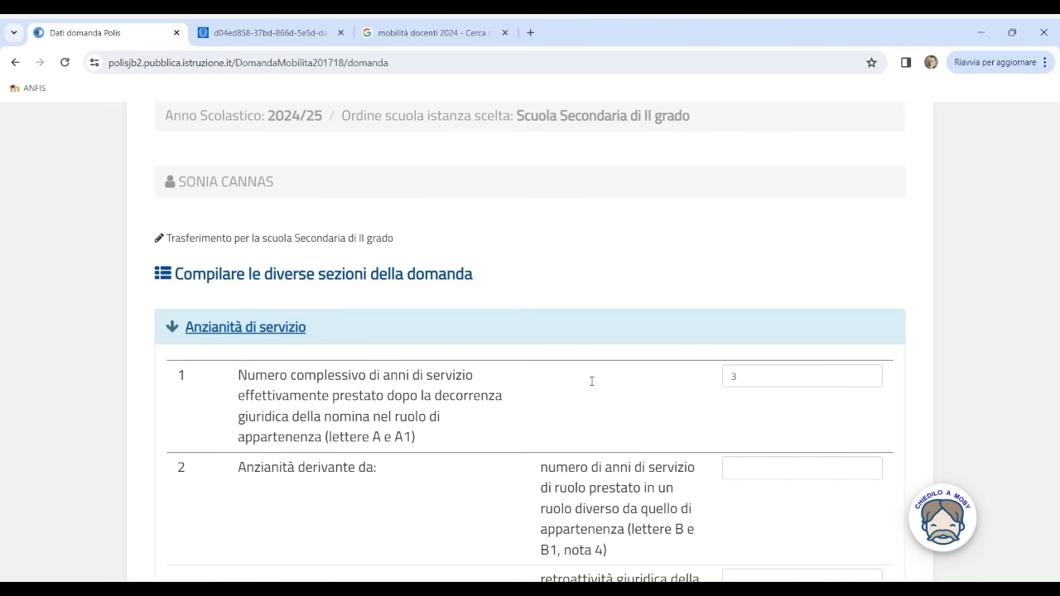
pyautogui.scroll(1, 592, 381)
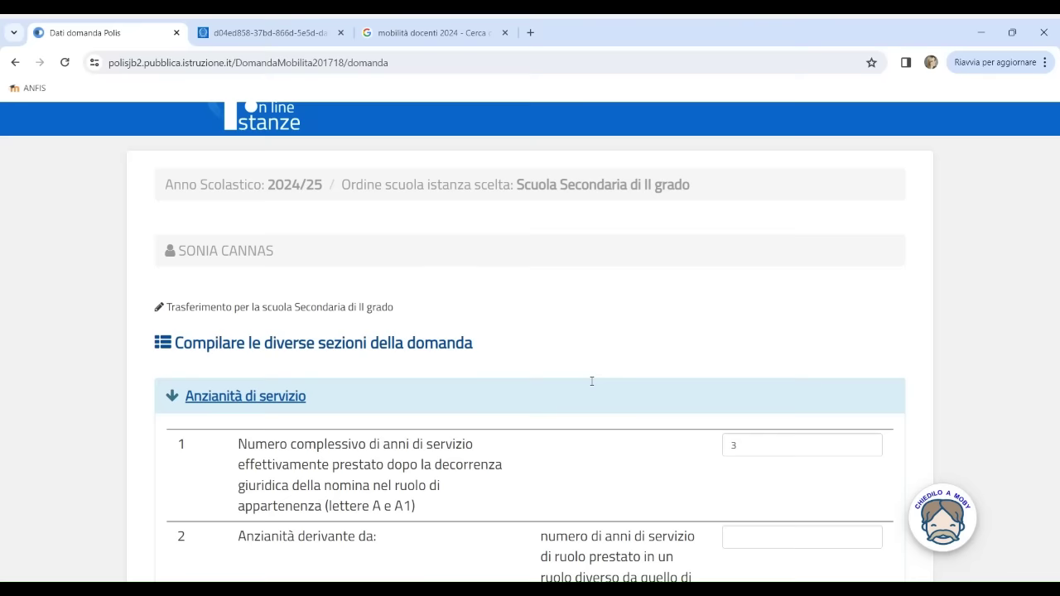
# Step: From the search results, open the ministry's Mobilità 2024-2025 page and look through its list of Autodichiarazioni
pyautogui.click(449, 33)
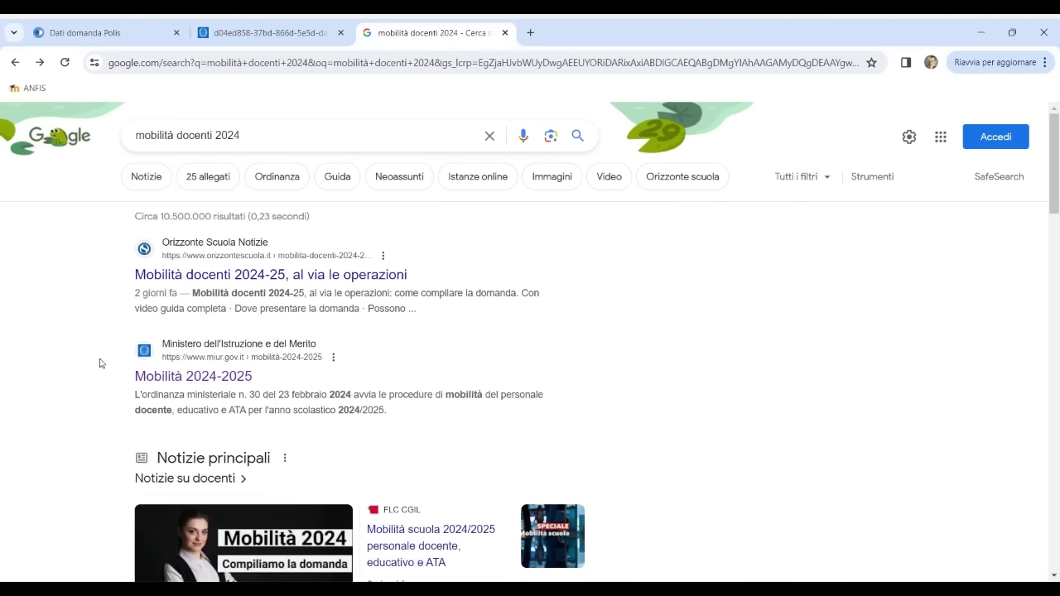
pyautogui.click(201, 380)
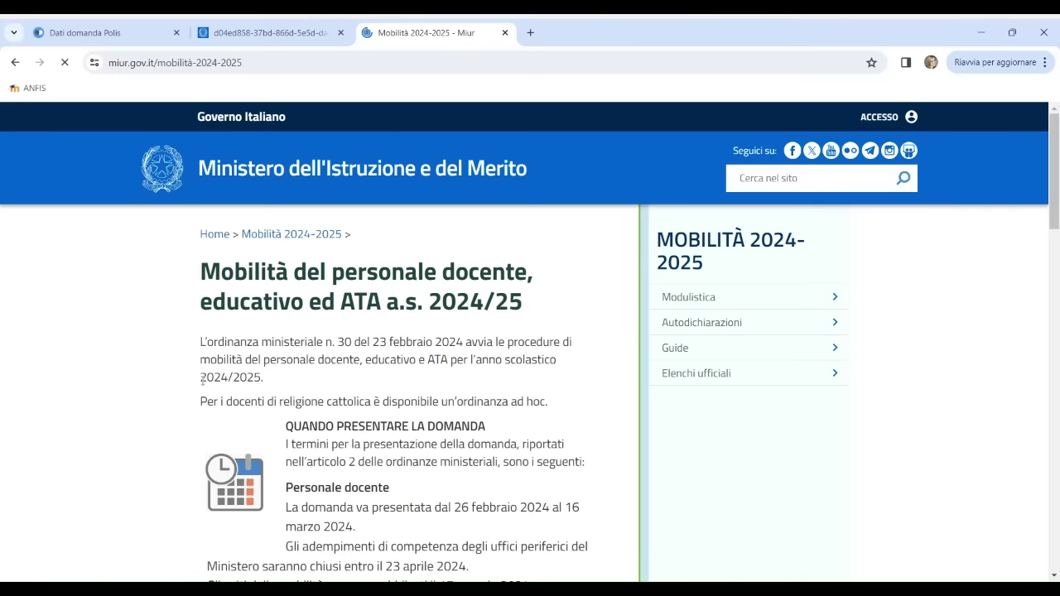
pyautogui.click(737, 324)
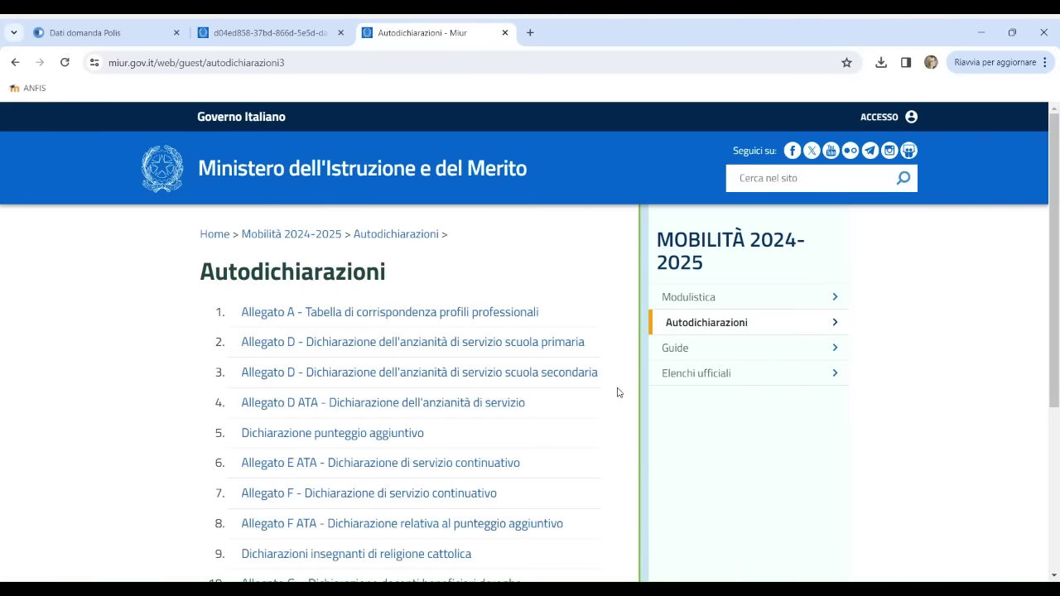
pyautogui.scroll(-1, 616, 392)
pyautogui.scroll(-1, 617, 392)
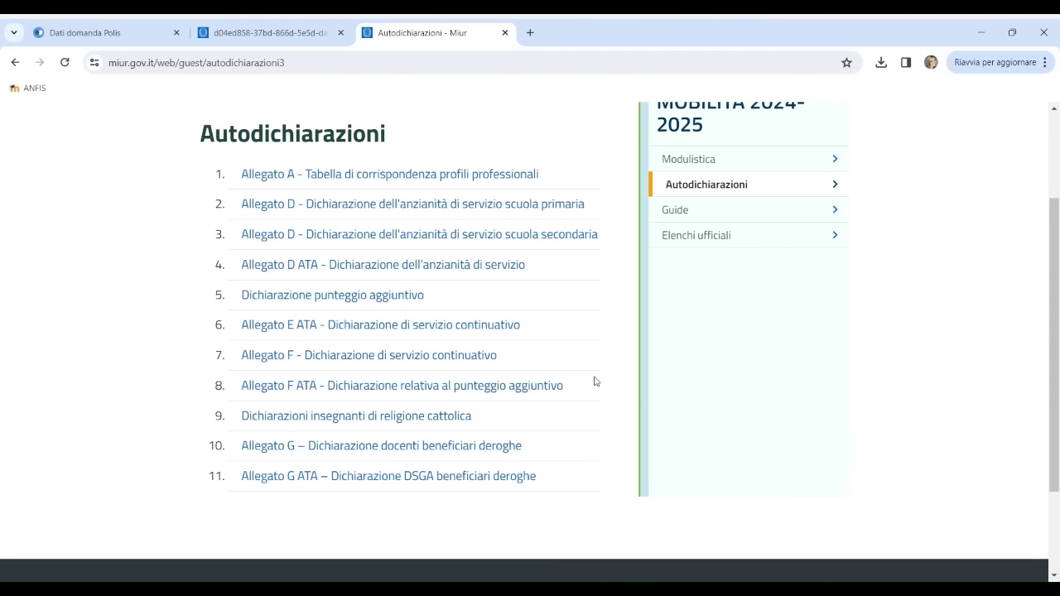
# Step: In the form's Esigenze di famiglia section, set the item 7 comune di ricongiungimento to province PISA and comune PISA
pyautogui.hotkey('ctrl', '1')
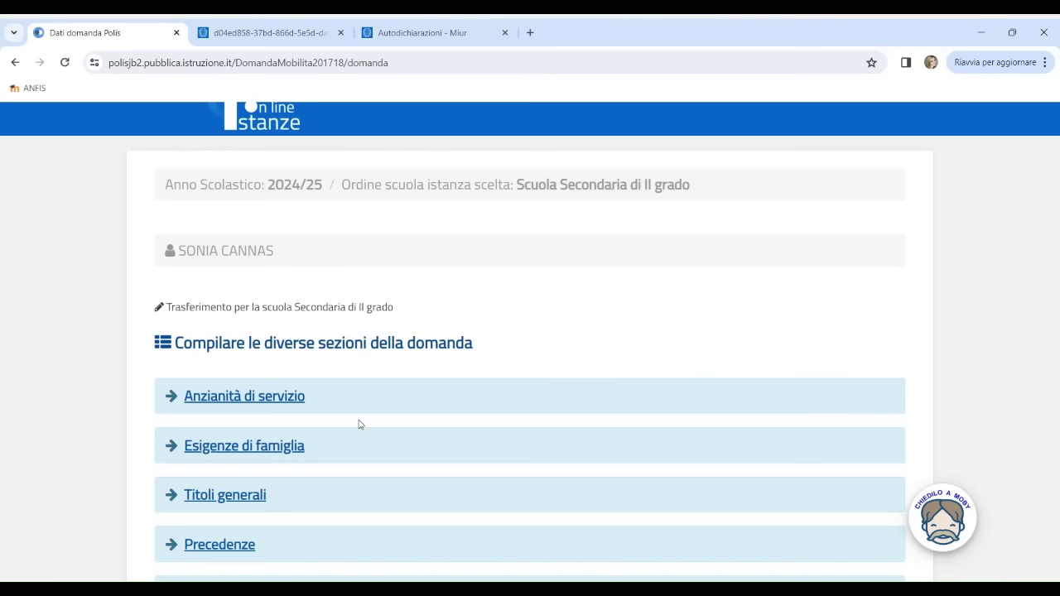
pyautogui.click(283, 448)
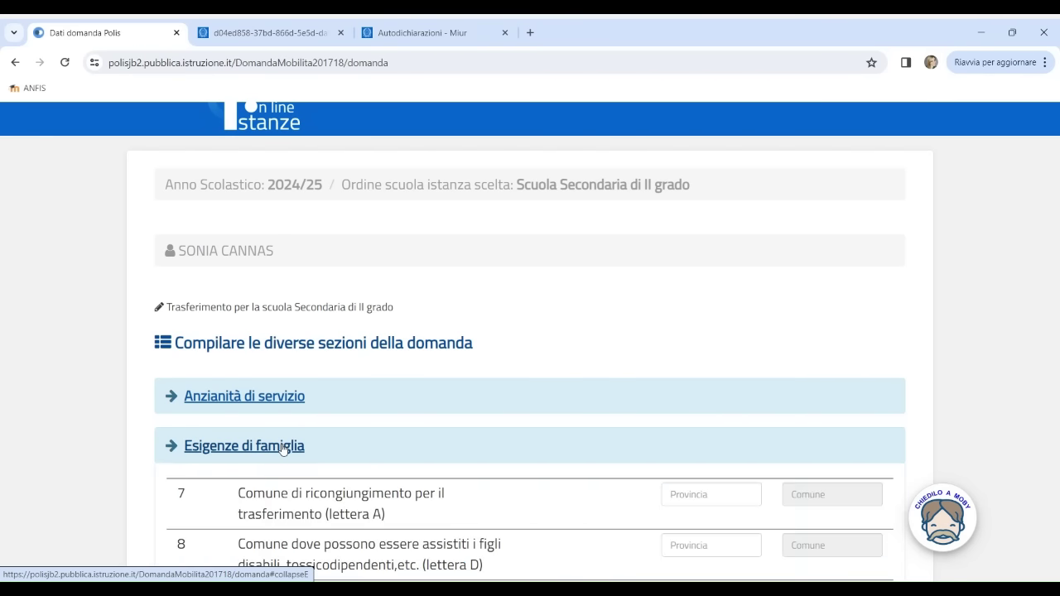
pyautogui.scroll(-4, 467, 426)
pyautogui.scroll(1, 468, 426)
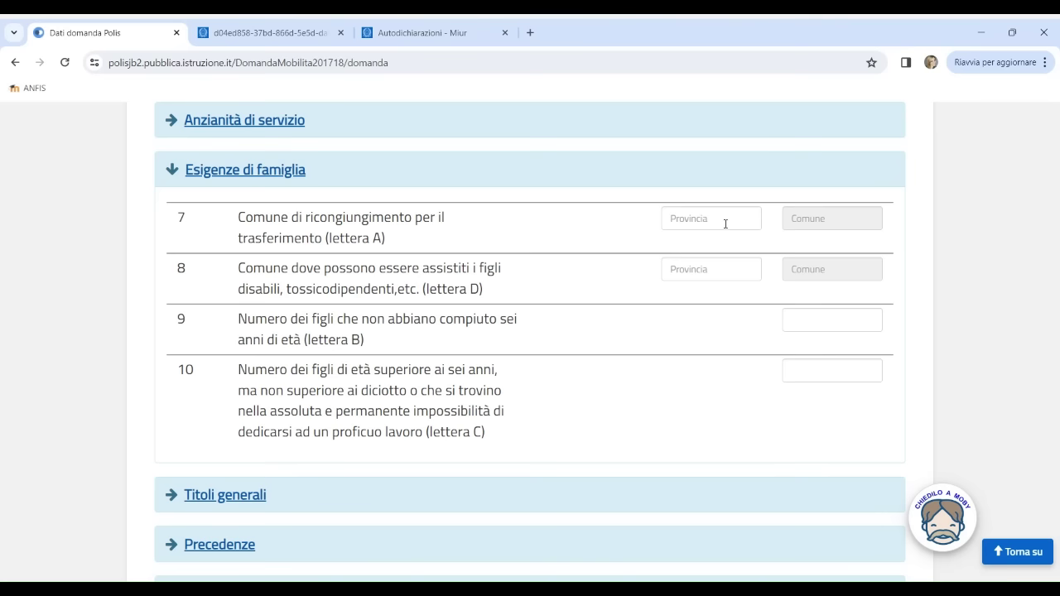
pyautogui.scroll(1, 726, 223)
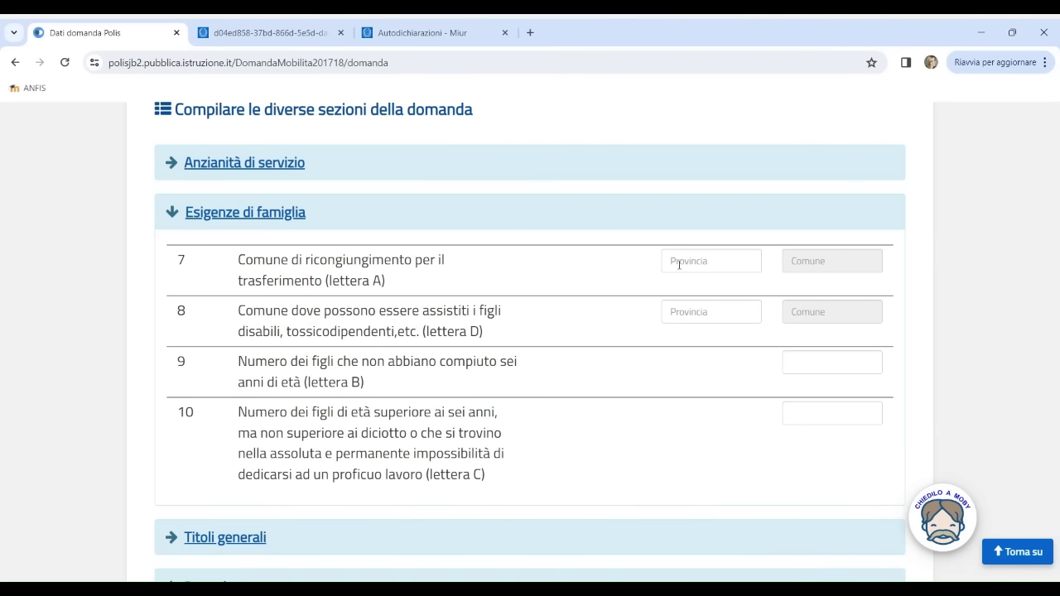
pyautogui.click(679, 264)
pyautogui.write('PISA')
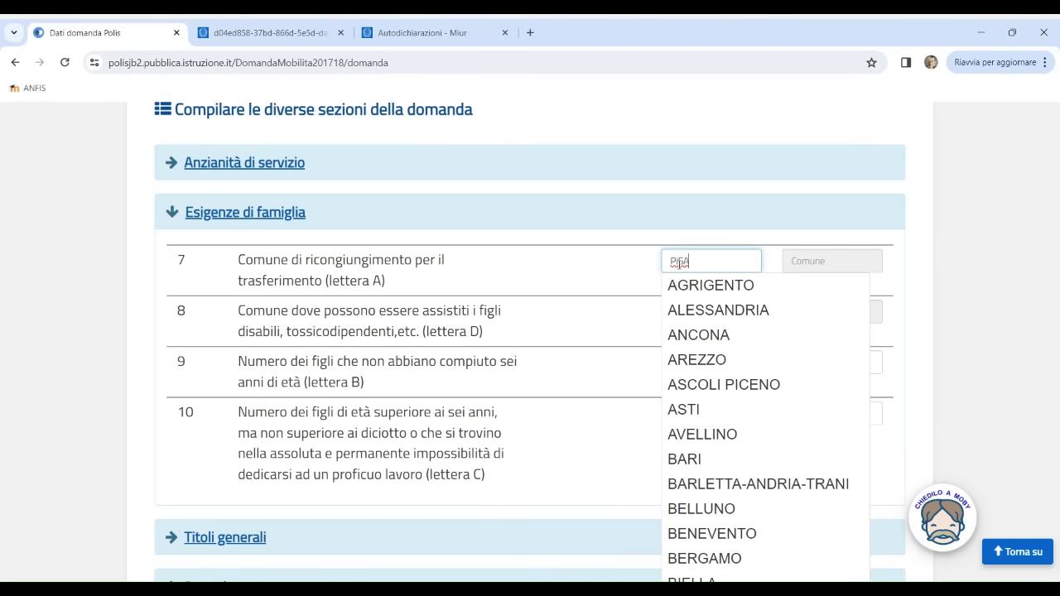
pyautogui.click(755, 284)
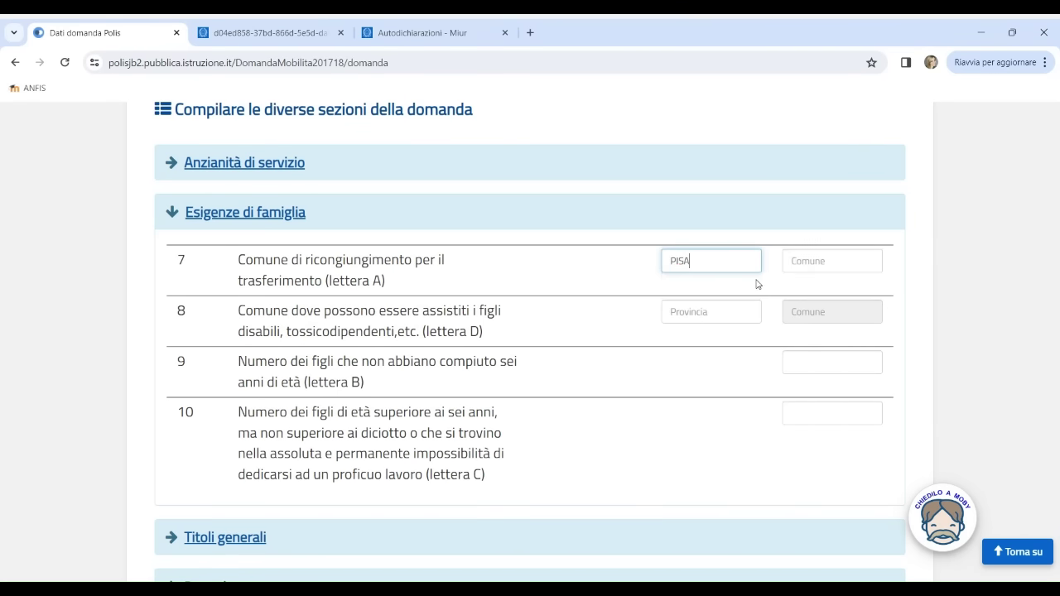
pyautogui.click(805, 263)
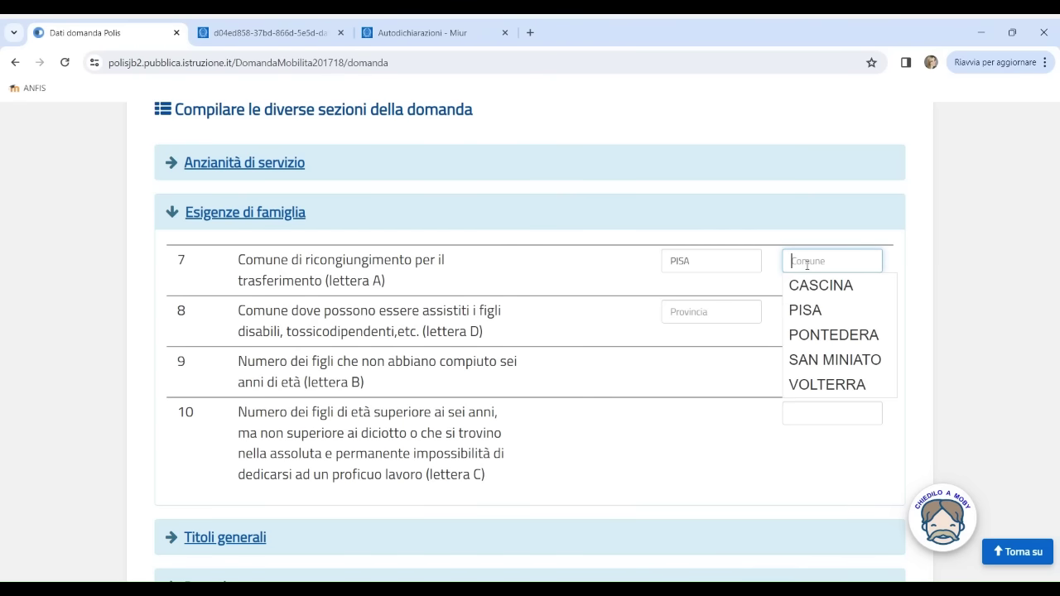
pyautogui.click(812, 314)
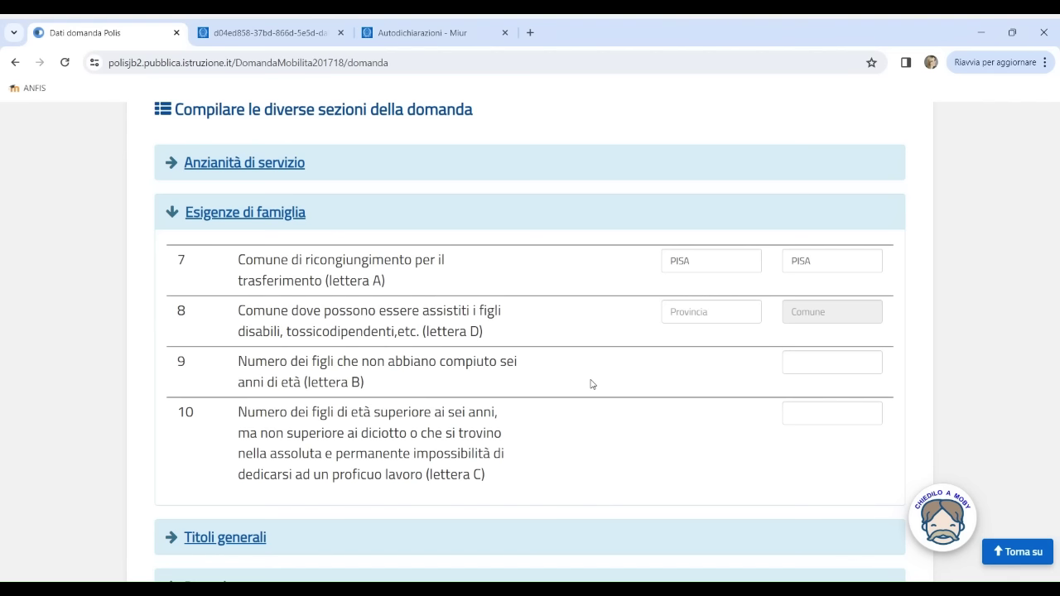
# Step: In item 9, enter 2 as the number of children under six years of age
pyautogui.click(812, 368)
pyautogui.write('2')
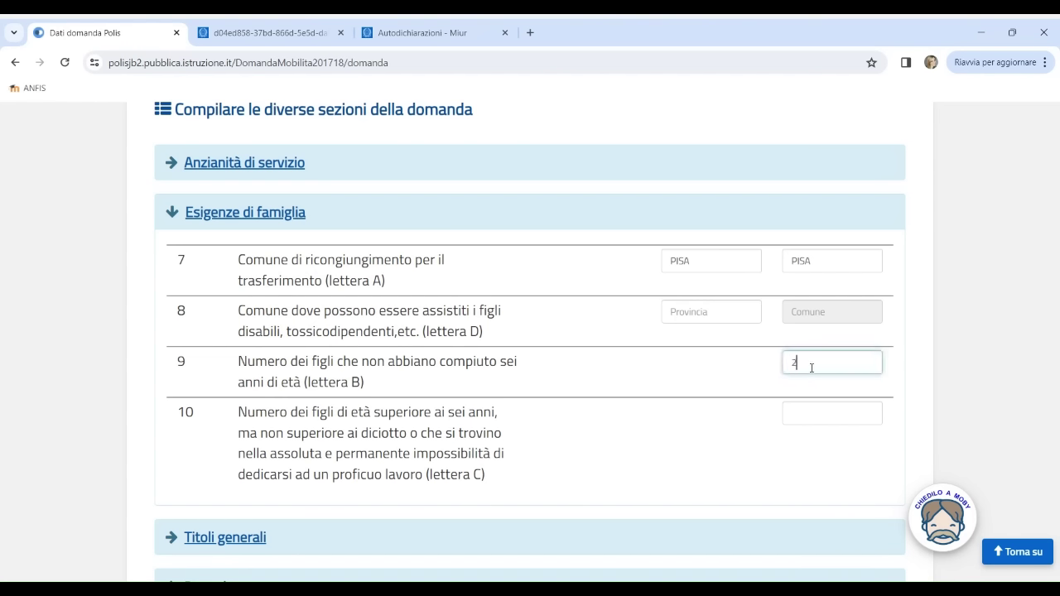
pyautogui.click(761, 444)
# Step: In the Titoli generali section, set item 11, idoneità from a pubblico concorso ordinario, to SI
pyautogui.scroll(-1, 588, 382)
pyautogui.scroll(-3, 588, 382)
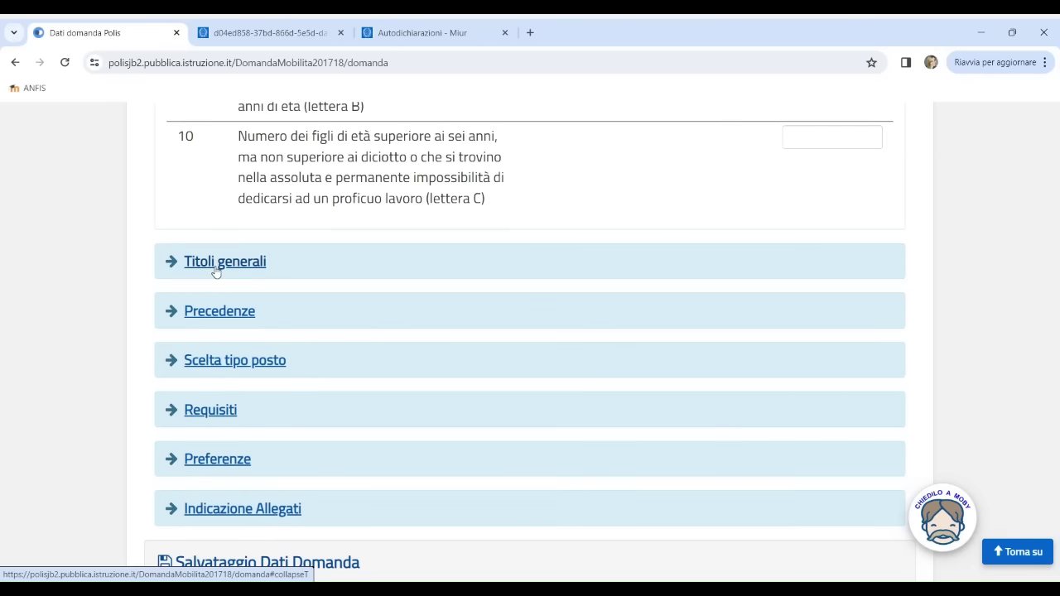
pyautogui.click(215, 264)
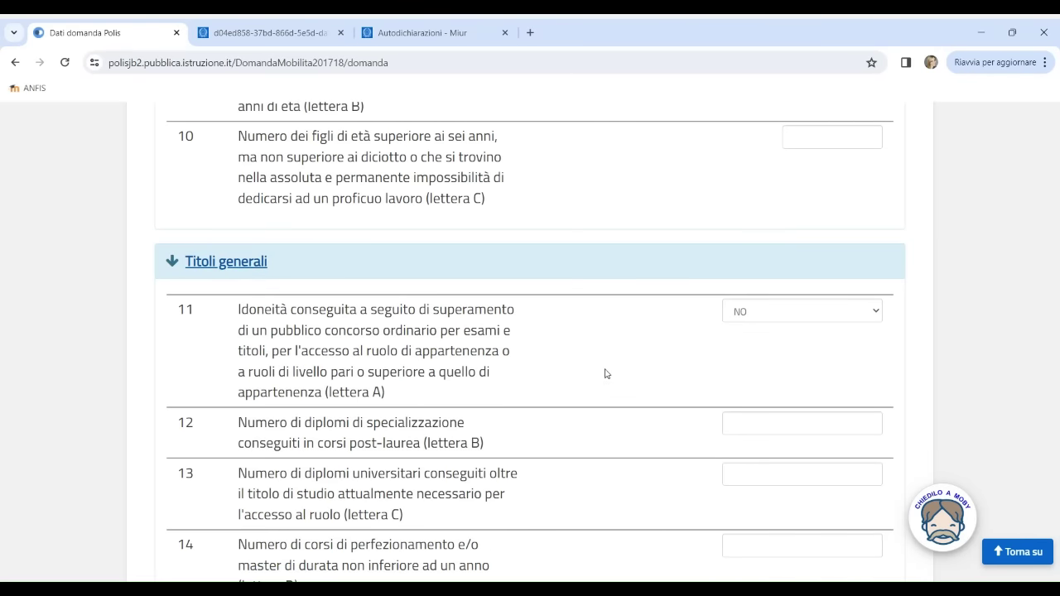
pyautogui.scroll(-1, 608, 366)
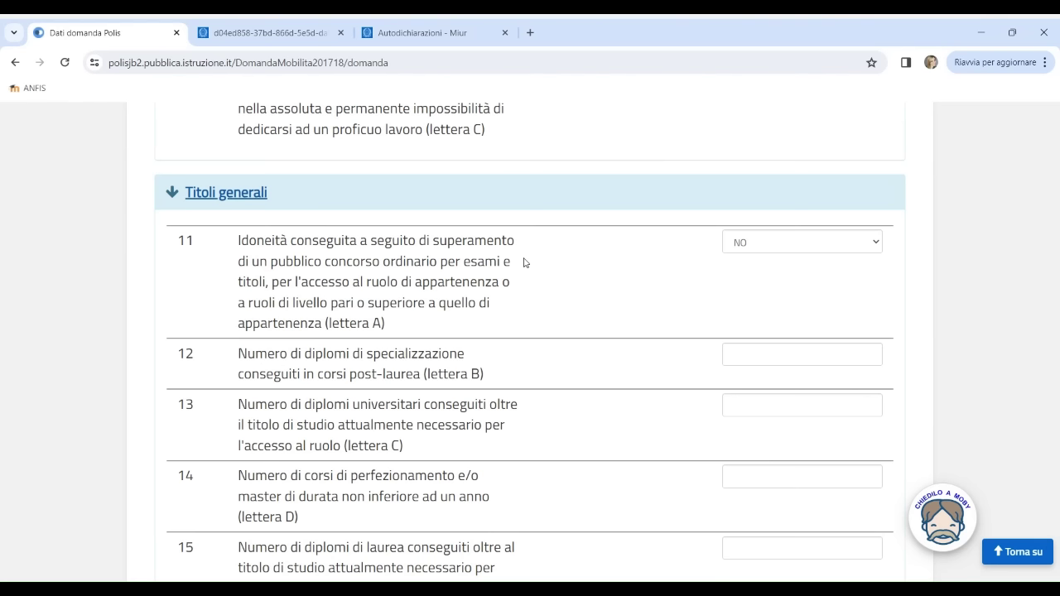
pyautogui.click(760, 249)
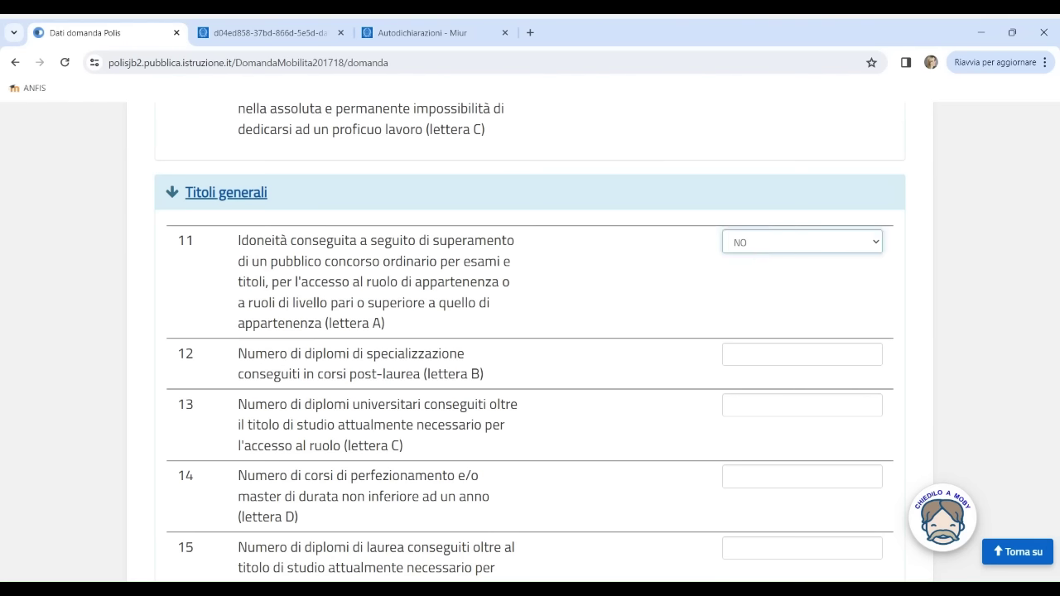
pyautogui.click(751, 279)
pyautogui.press('Tab')
# Step: In item 15, enter 1 as the number of additional diplomi di laurea, and look over items 16 to 18
pyautogui.scroll(-2, 579, 381)
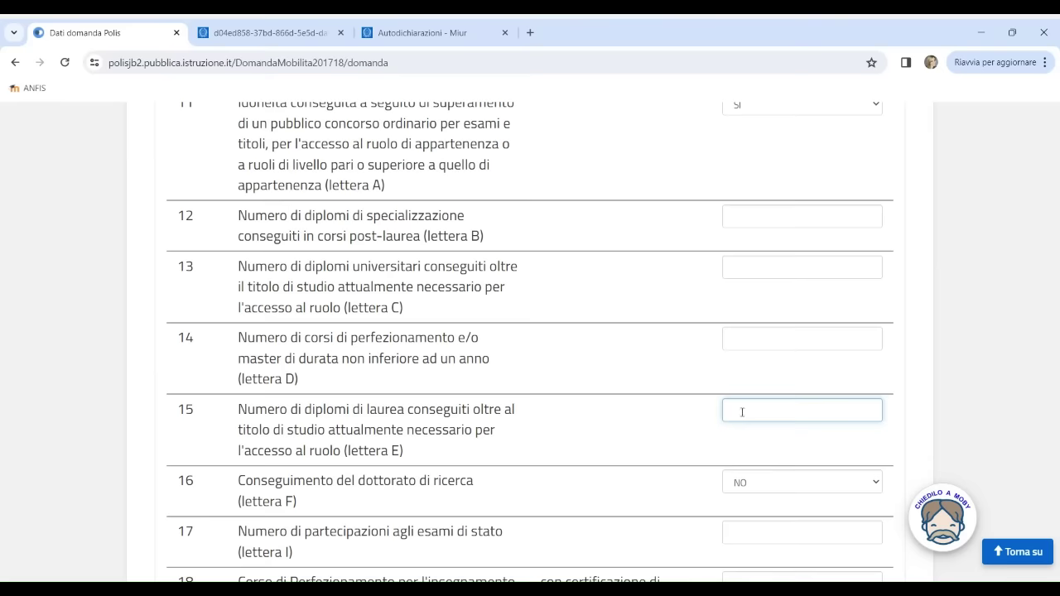
pyautogui.write('1')
pyautogui.scroll(-2, 598, 387)
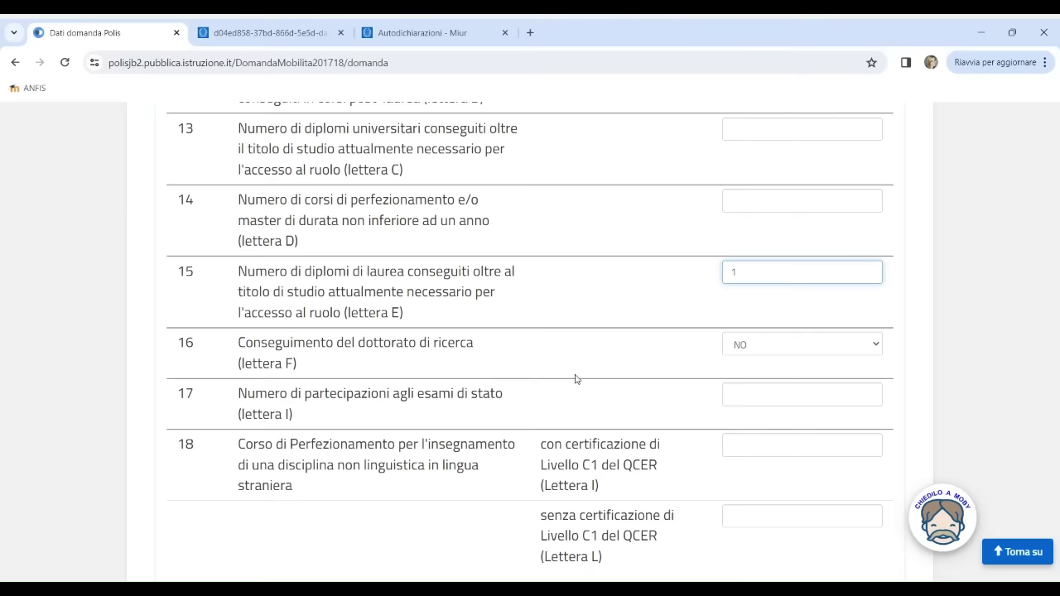
pyautogui.scroll(-3, 576, 379)
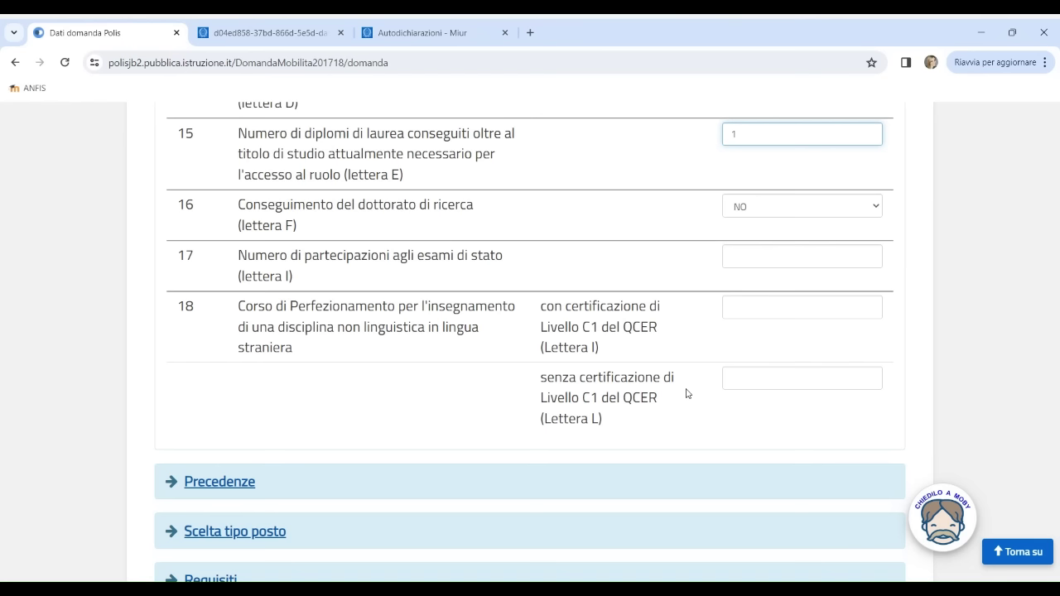
# Step: Open the Precedenze section and read through the precedence items from 23 to 29
pyautogui.click(227, 483)
pyautogui.scroll(-4, 232, 482)
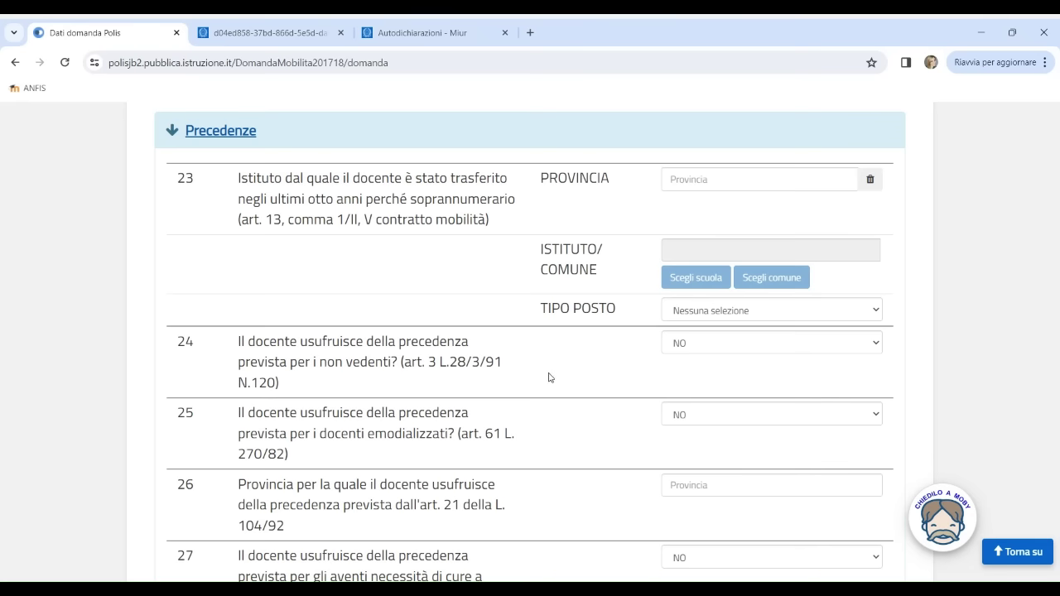
pyautogui.scroll(-1, 548, 378)
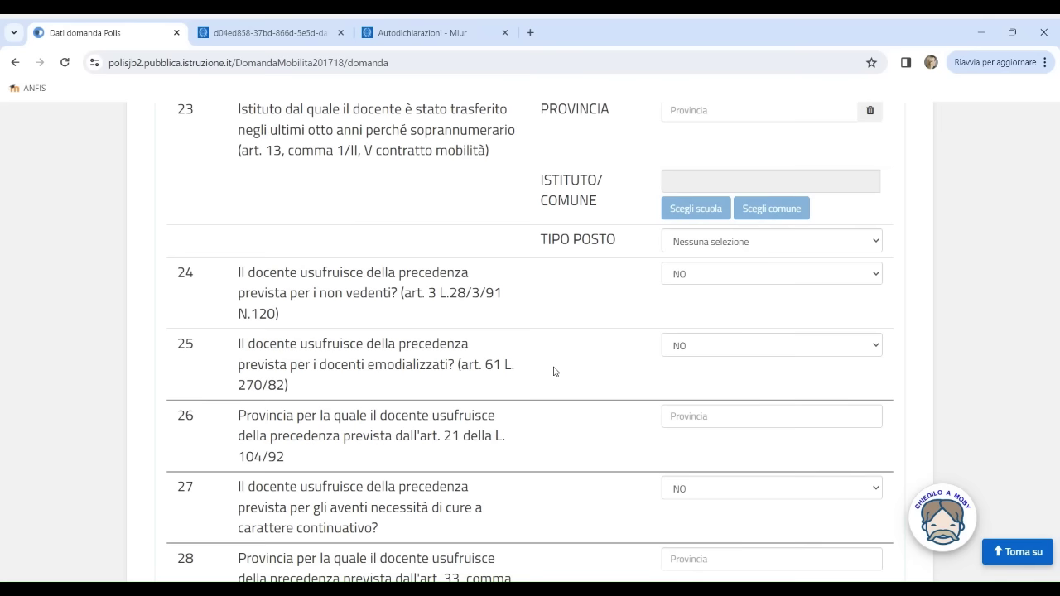
pyautogui.scroll(-1, 580, 380)
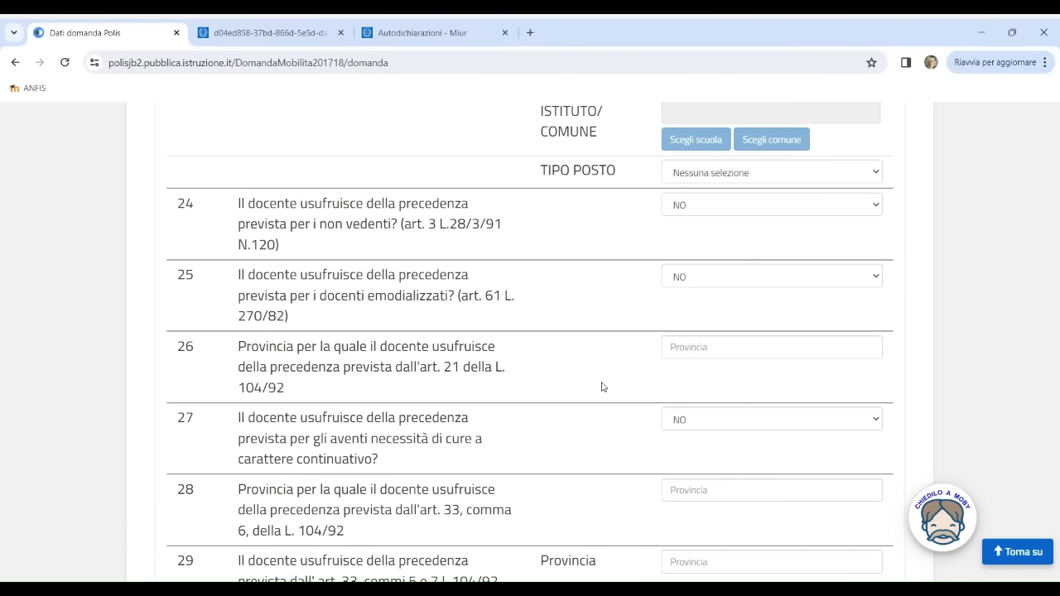
pyautogui.scroll(-1, 580, 378)
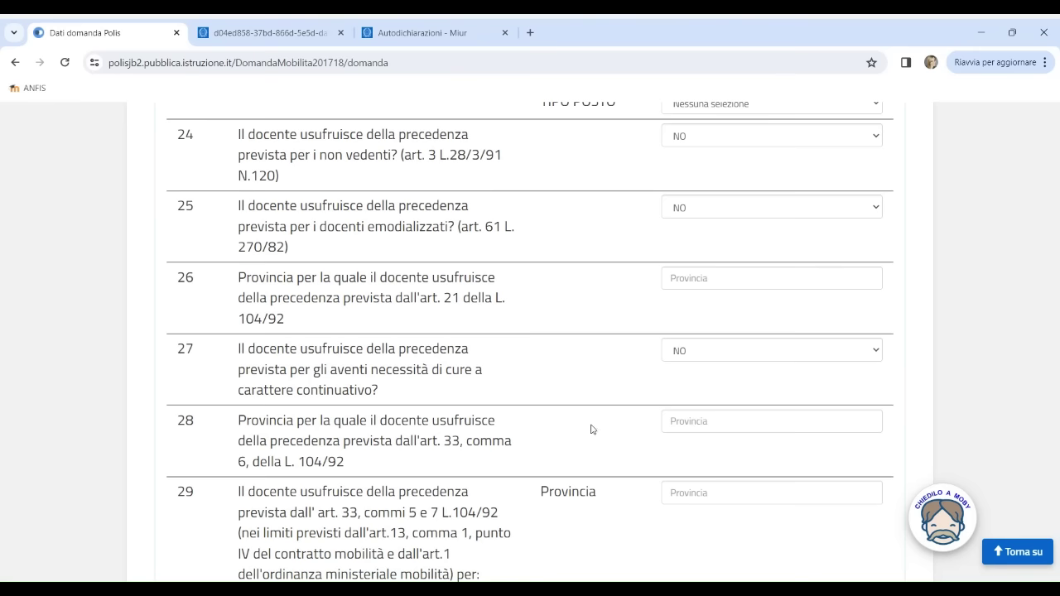
pyautogui.scroll(-3, 592, 429)
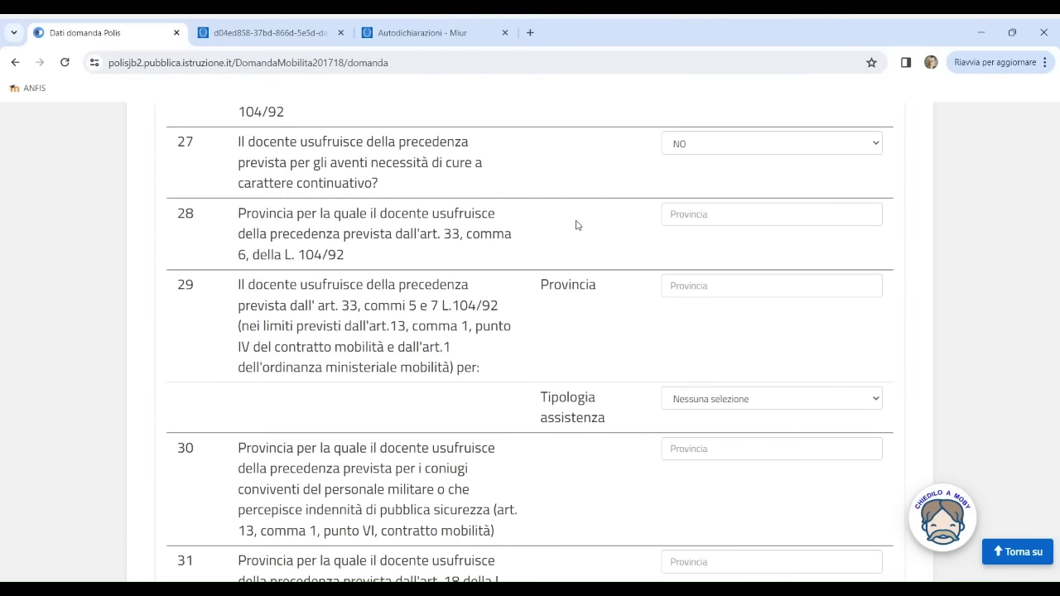
pyautogui.scroll(-1, 573, 203)
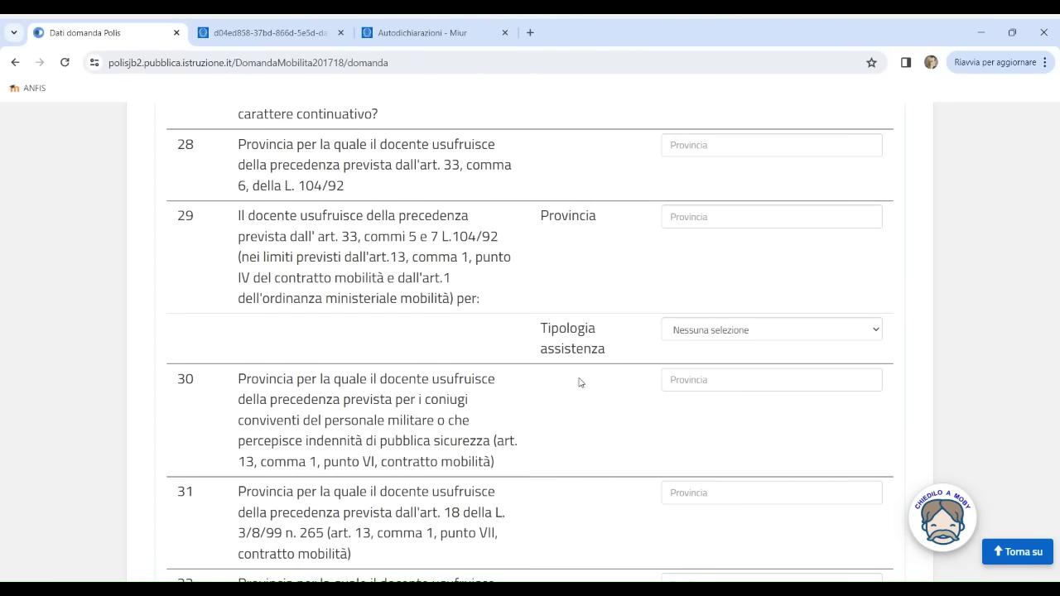
pyautogui.scroll(-1, 576, 407)
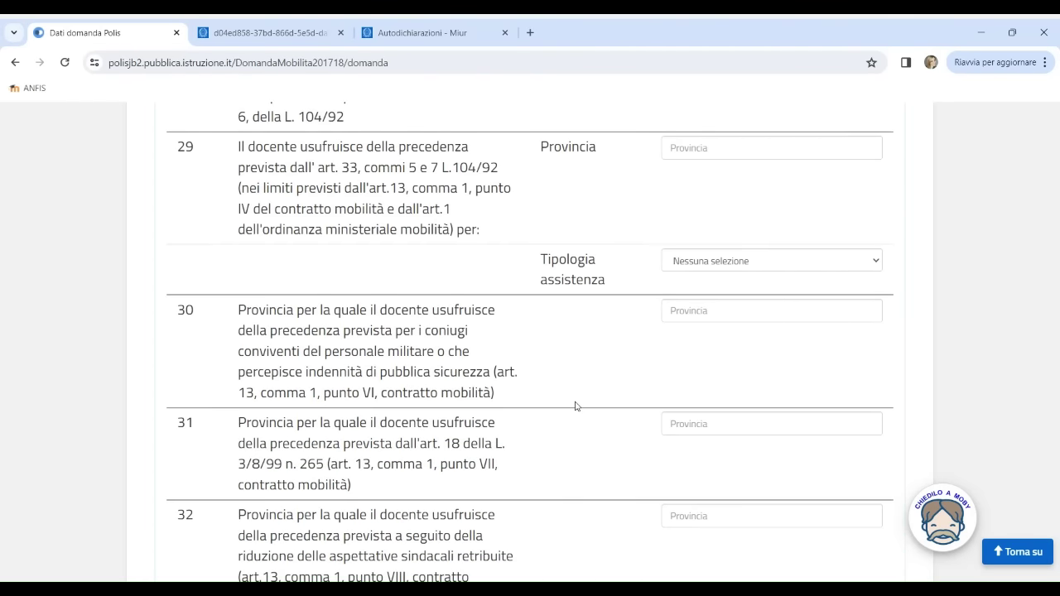
# Step: Check the Tipologia assistenza choices in item 29 and read the remaining precedence items 30 to 34
pyautogui.click(717, 269)
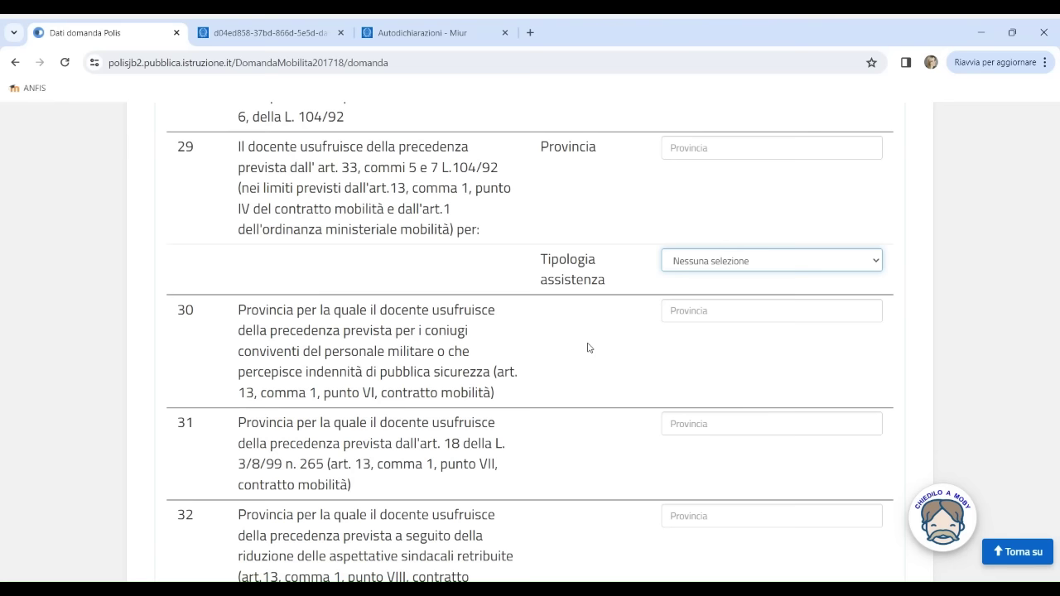
pyautogui.scroll(-2, 588, 347)
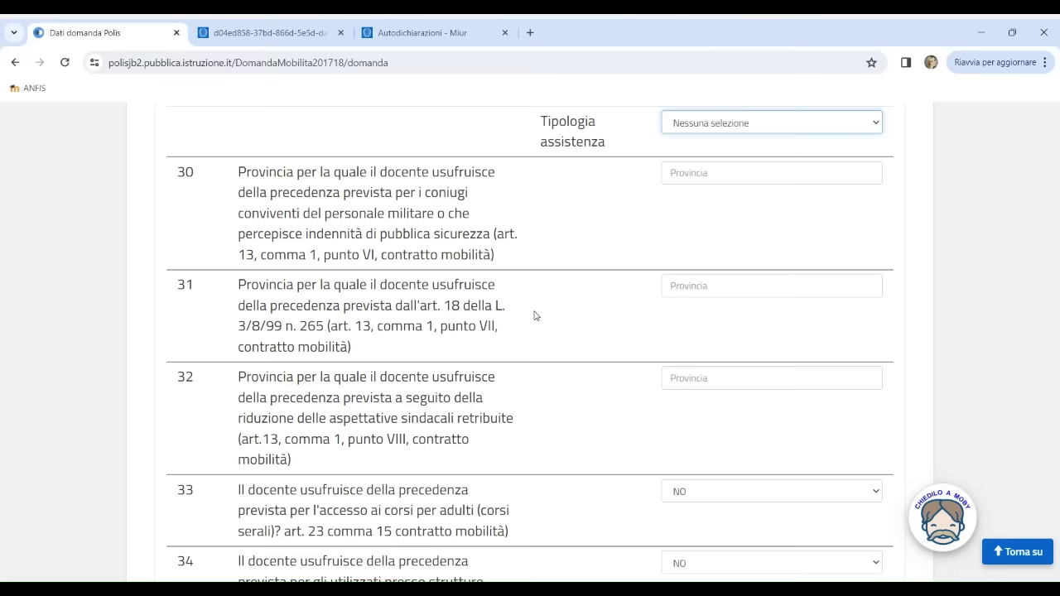
pyautogui.scroll(-2, 534, 314)
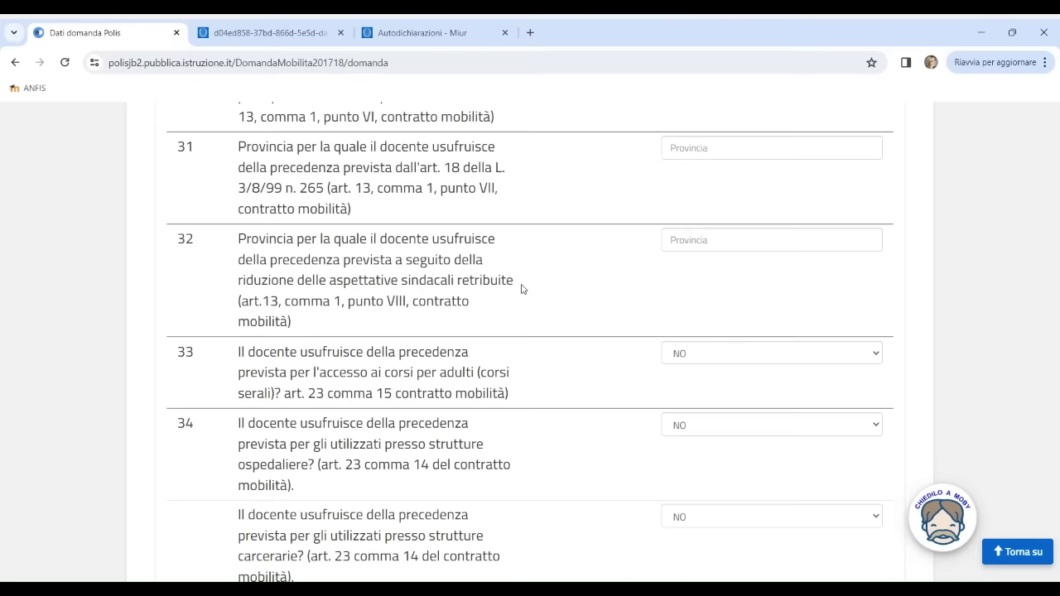
pyautogui.scroll(-1, 547, 300)
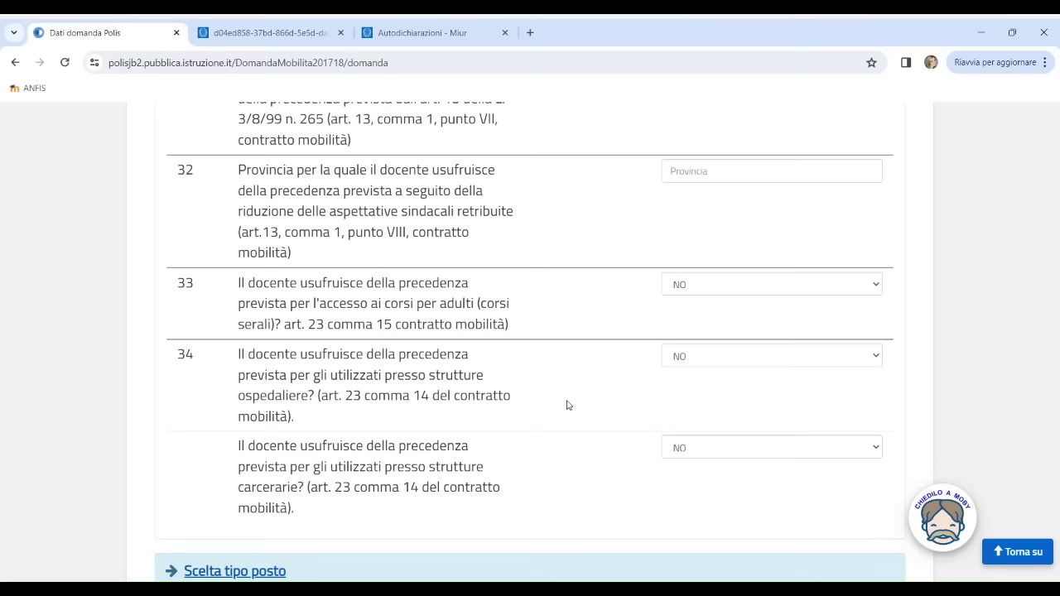
pyautogui.scroll(-1, 567, 404)
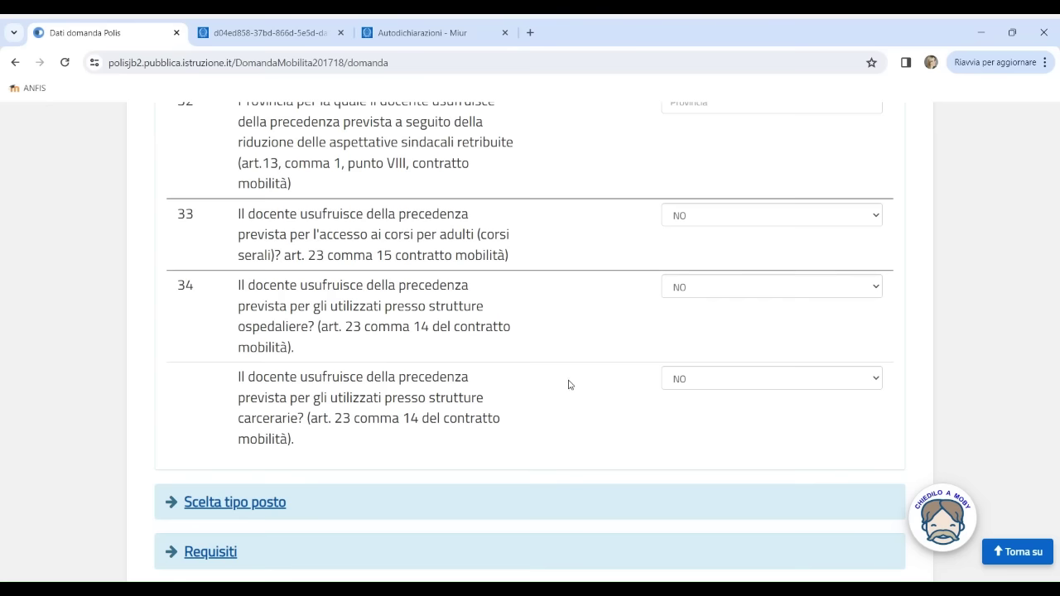
# Step: Open the Requisiti section and read item 37 on the requirements for teaching in the scuole ladine di Trento
pyautogui.scroll(-3, 568, 384)
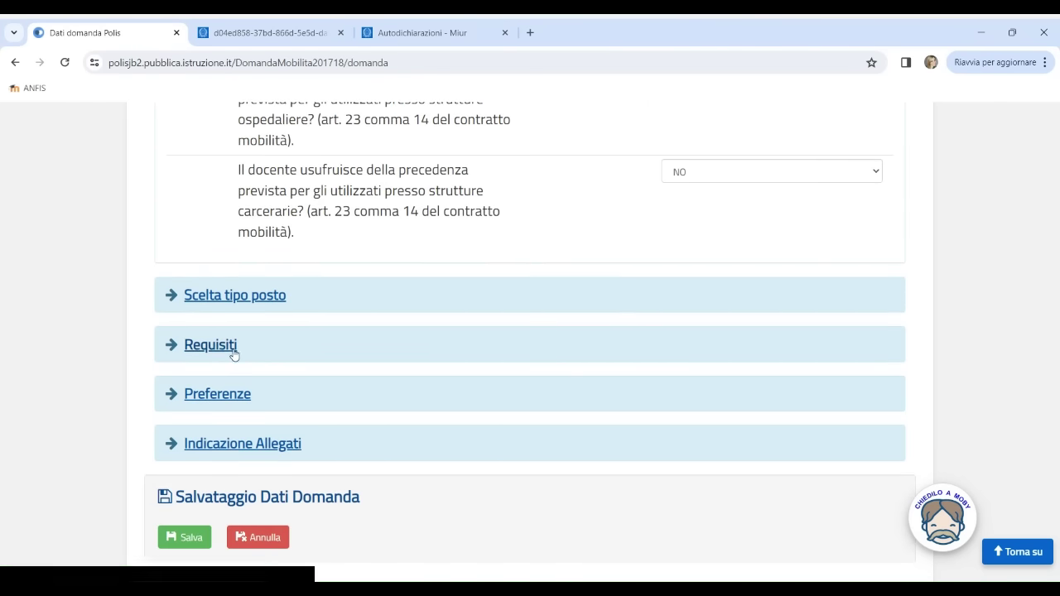
pyautogui.click(222, 347)
pyautogui.scroll(-1, 245, 354)
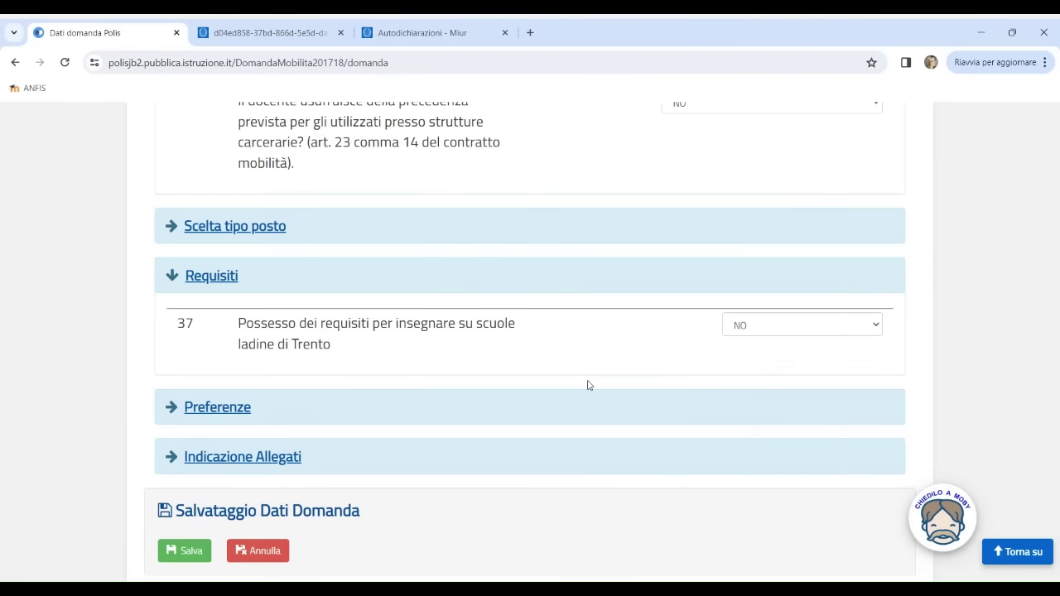
pyautogui.scroll(-1, 588, 385)
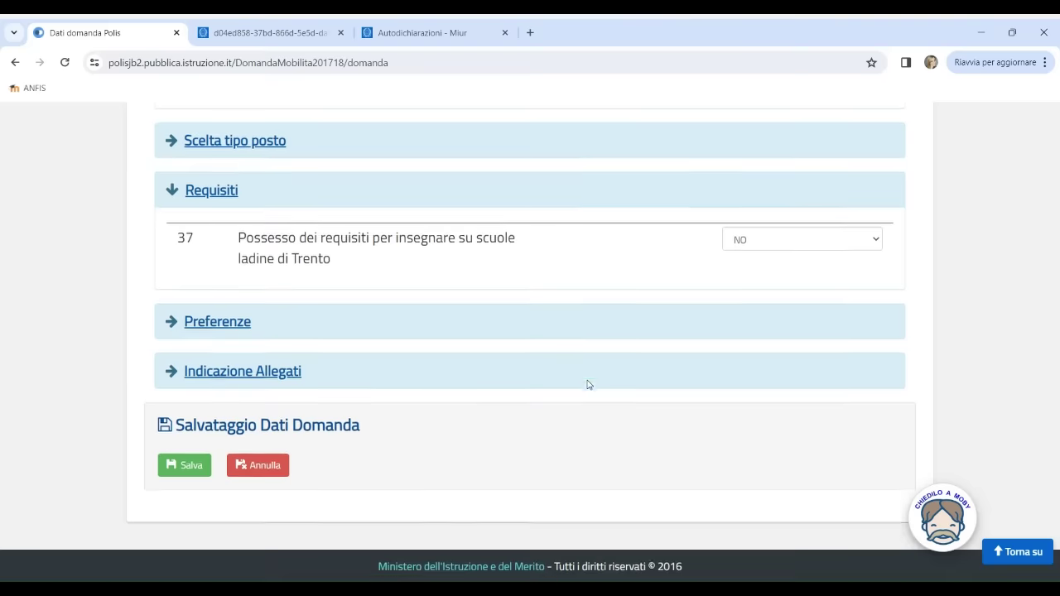
# Step: Open the Indicazione Allegati section and check which attachments can be chosen in row 1
pyautogui.click(279, 380)
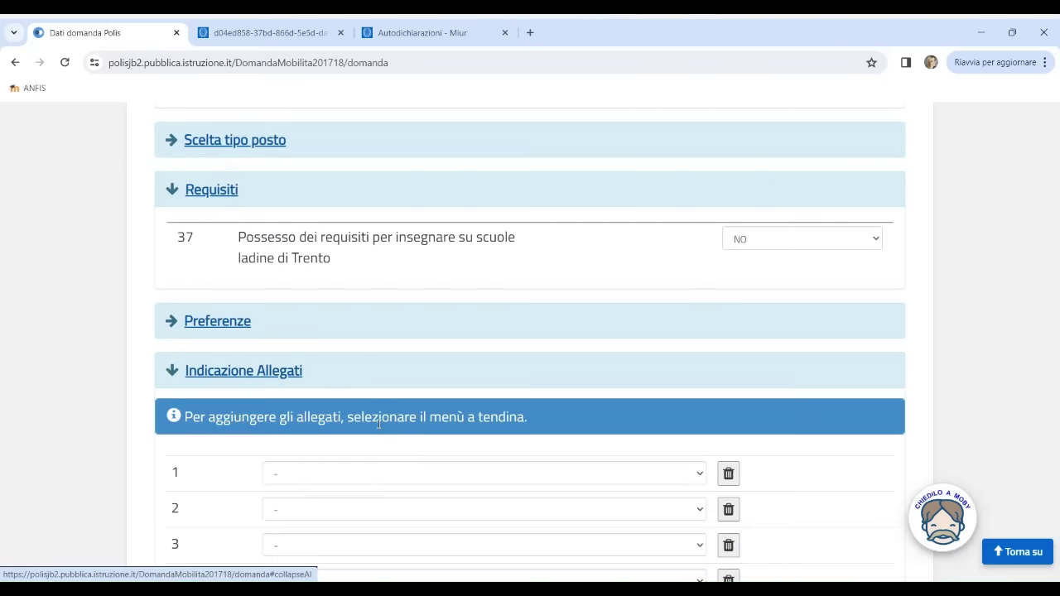
pyautogui.scroll(-2, 268, 426)
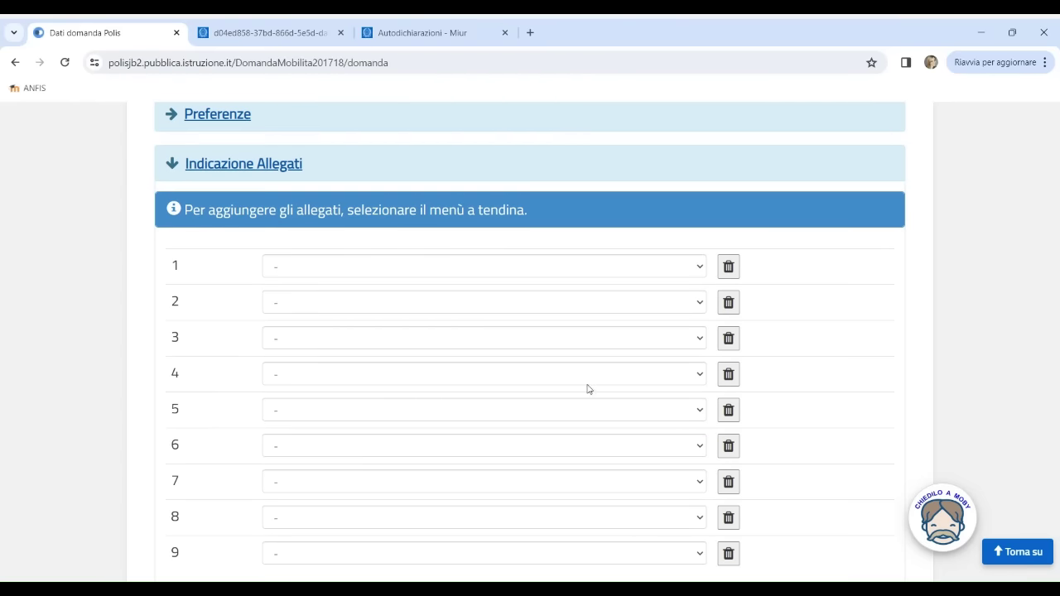
pyautogui.click(593, 273)
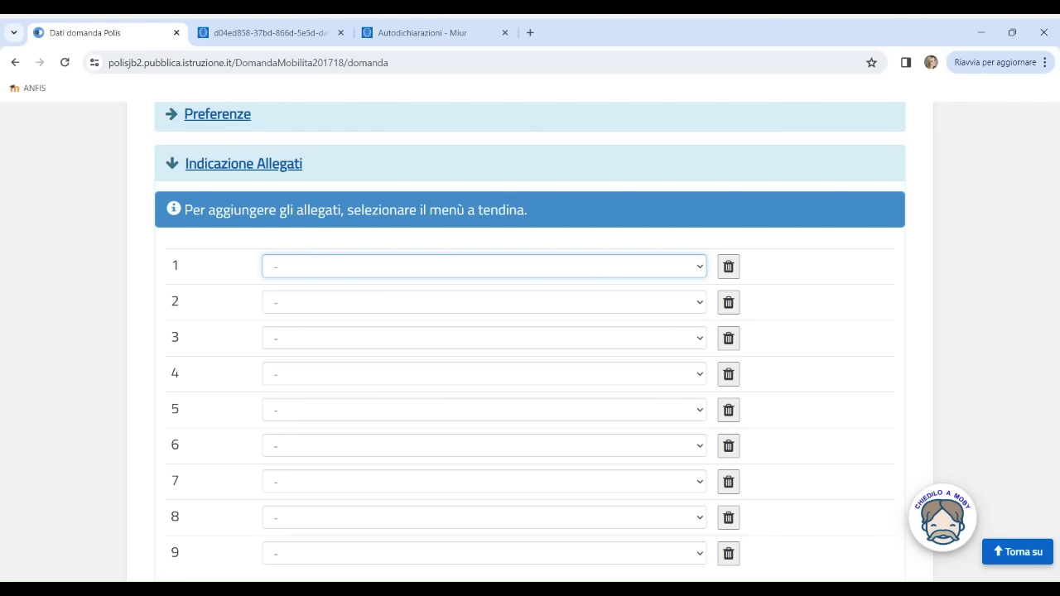
pyautogui.click(582, 250)
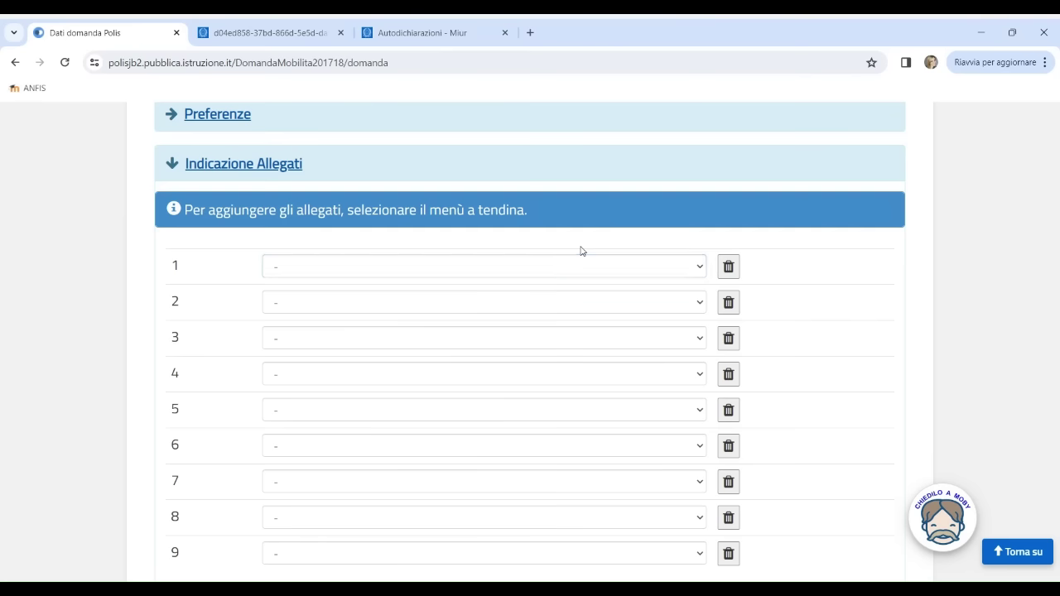
# Step: Leave the transfer application form and return to the Istanze Online main page
pyautogui.scroll(15, 601, 380)
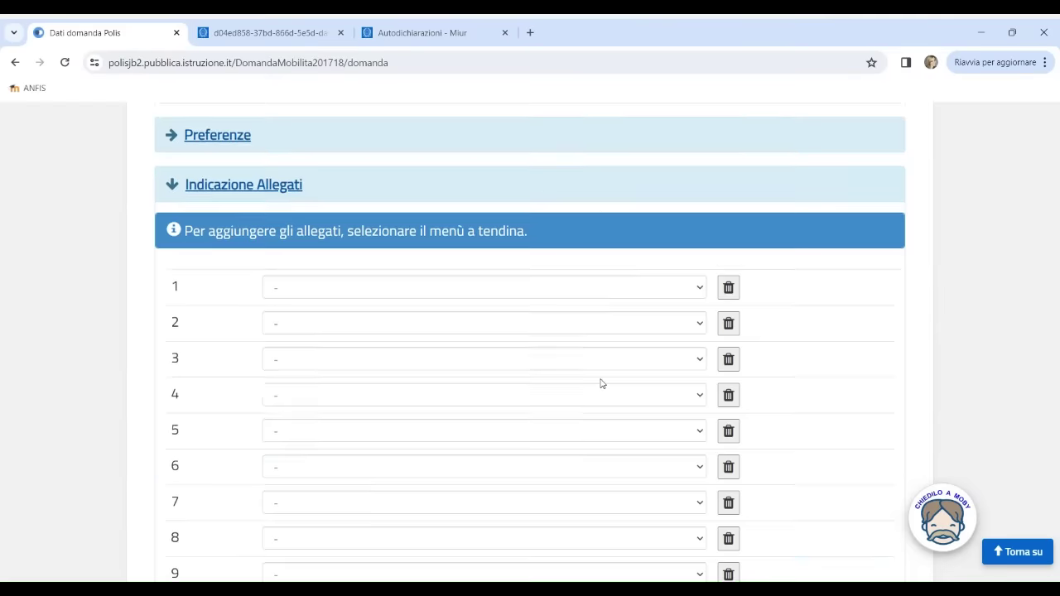
pyautogui.scroll(10, 601, 382)
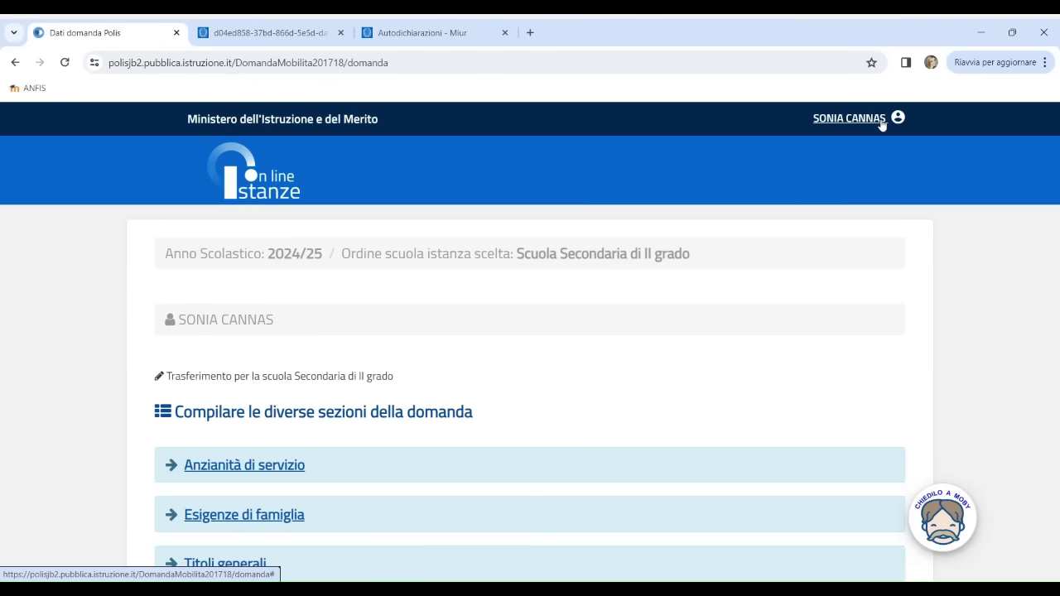
pyautogui.click(882, 124)
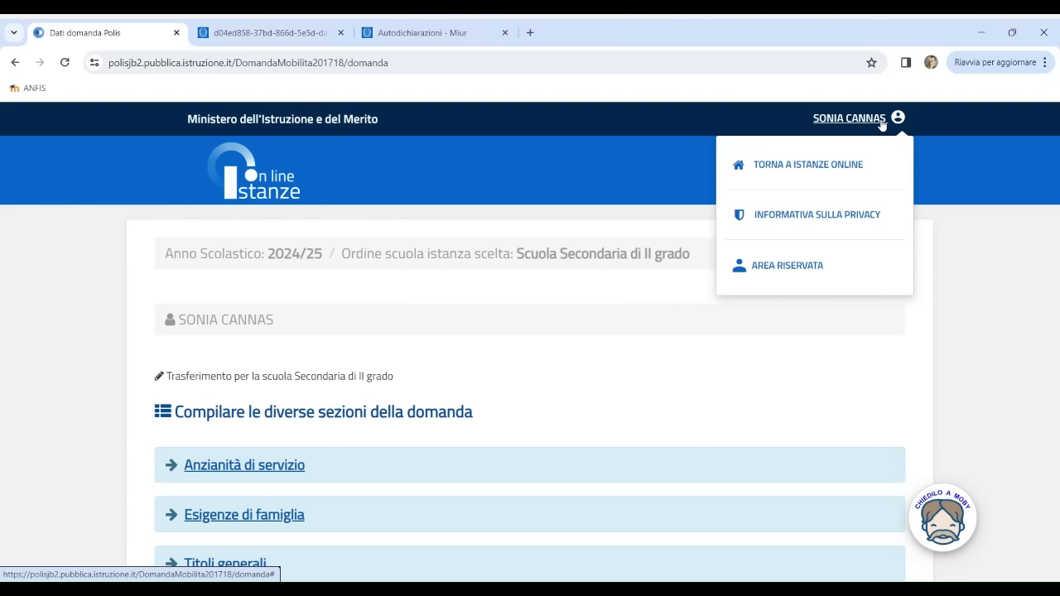
pyautogui.click(820, 166)
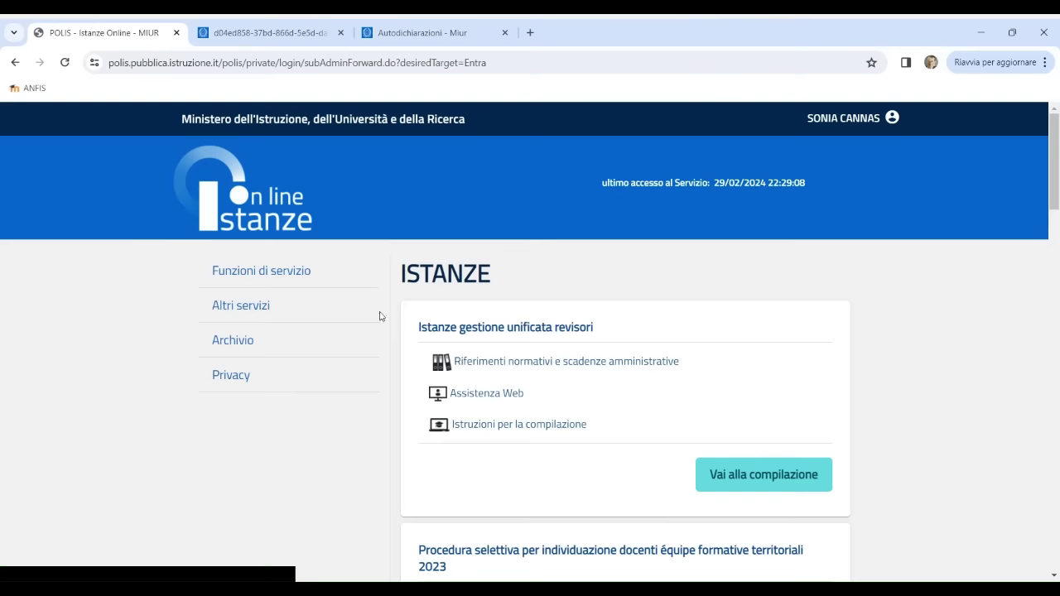
# Step: Among the Altri servizi, open the Gestione Allegati service and proceed past its notice to the attachment management page
pyautogui.click(298, 307)
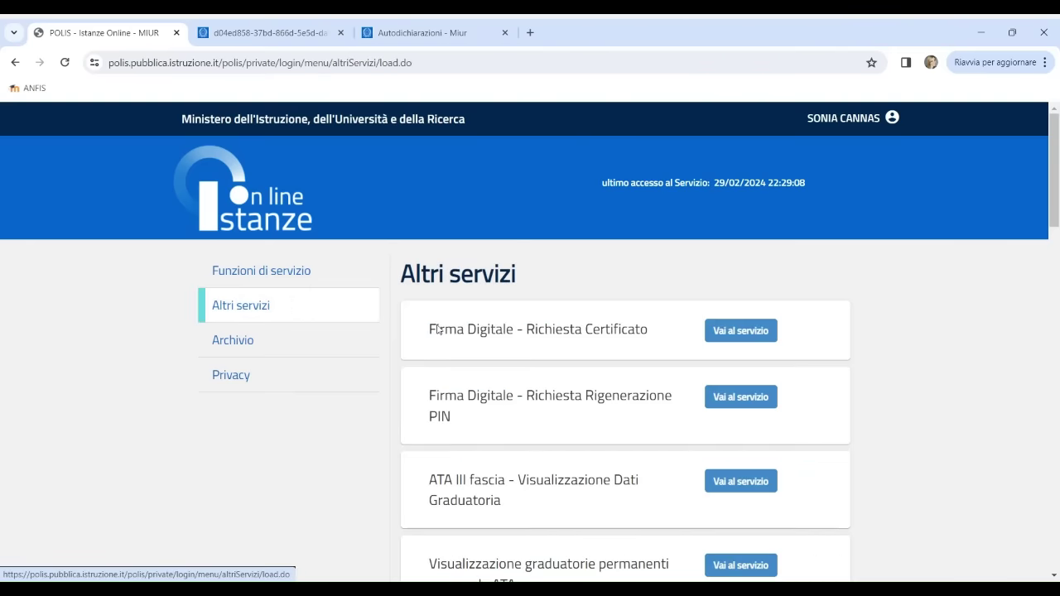
pyautogui.scroll(-3, 549, 365)
pyautogui.scroll(-8, 549, 364)
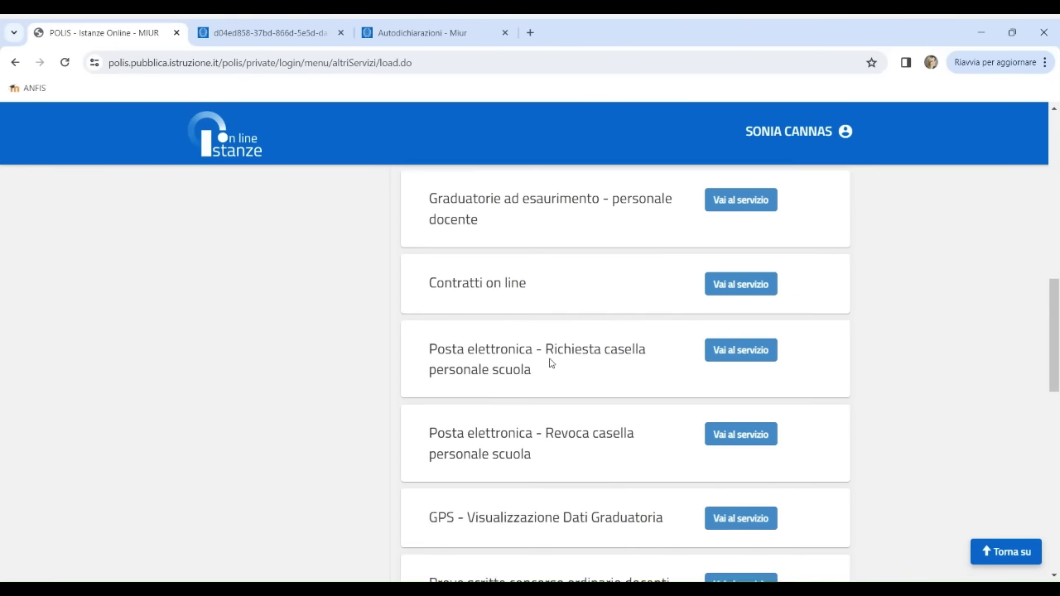
pyautogui.scroll(-3, 550, 363)
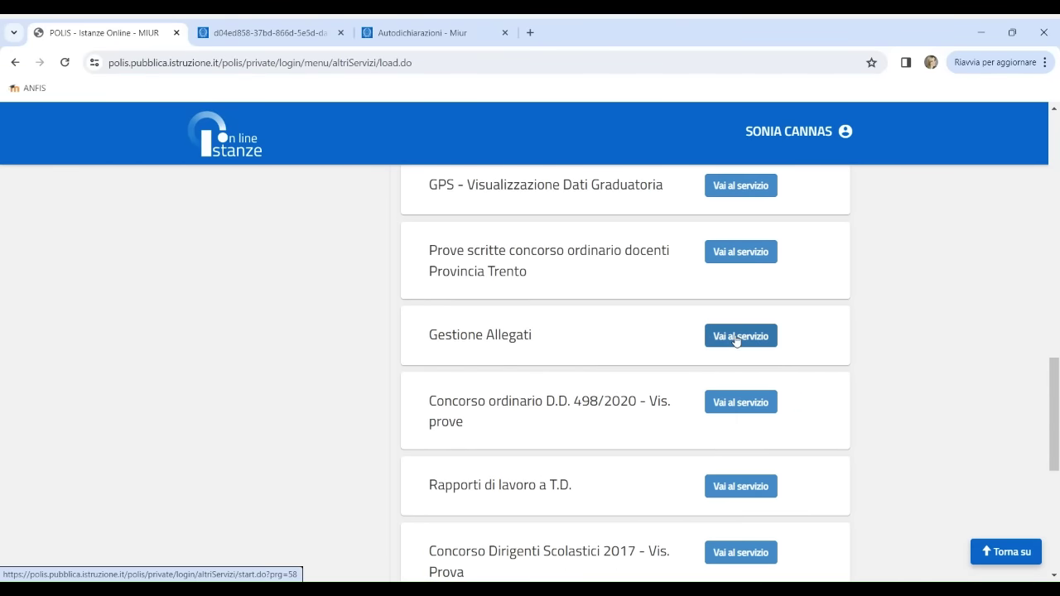
pyautogui.click(735, 341)
pyautogui.click(255, 404)
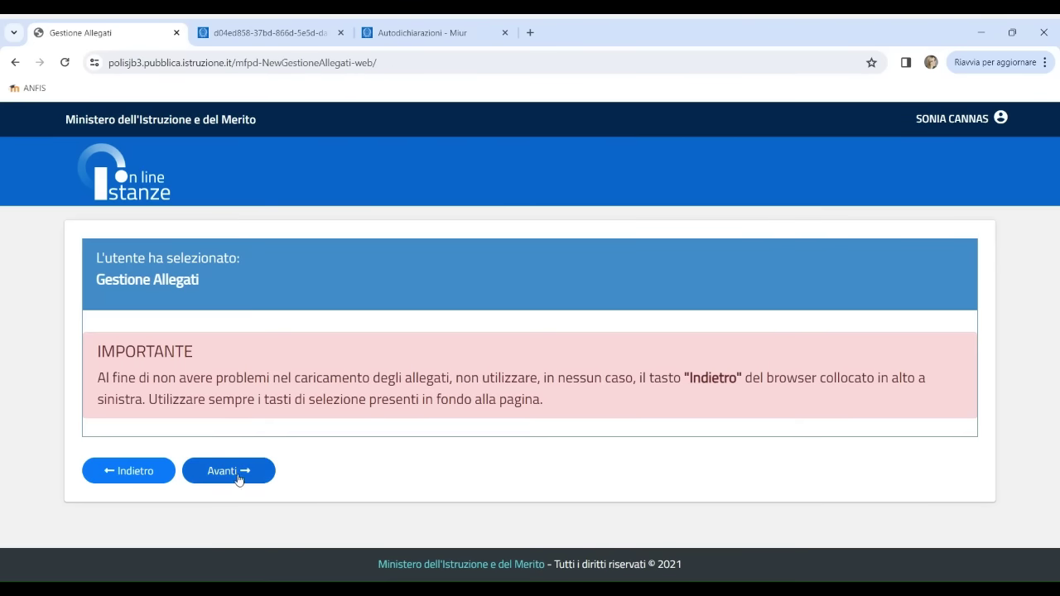
pyautogui.click(234, 472)
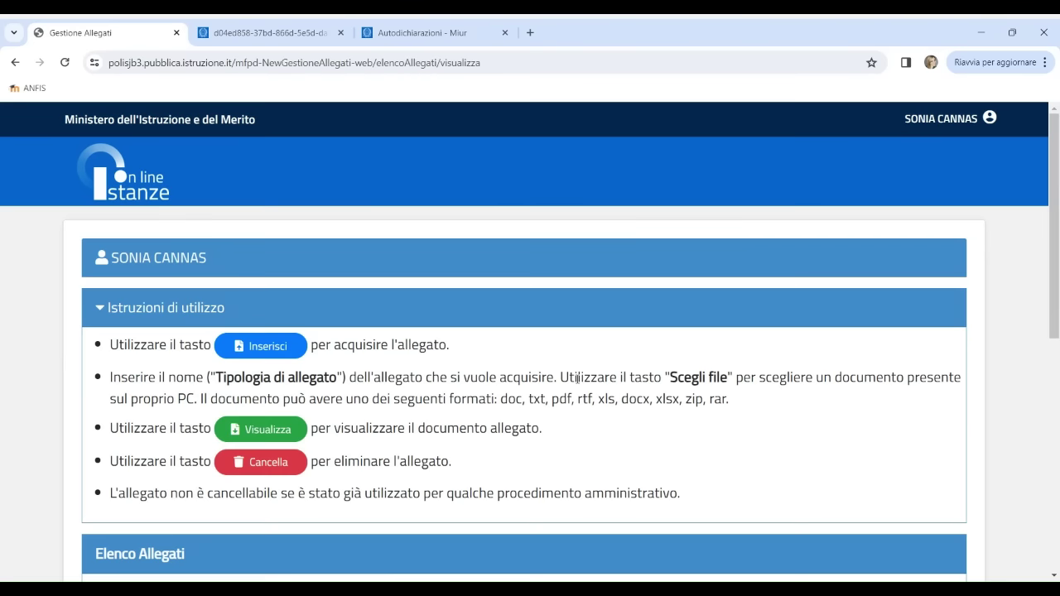
# Step: Start a new attachment in Elenco Allegati and choose the file esigenze_famiglia.docx from the Documents > Scuola > Allegati folder
pyautogui.scroll(-2, 578, 379)
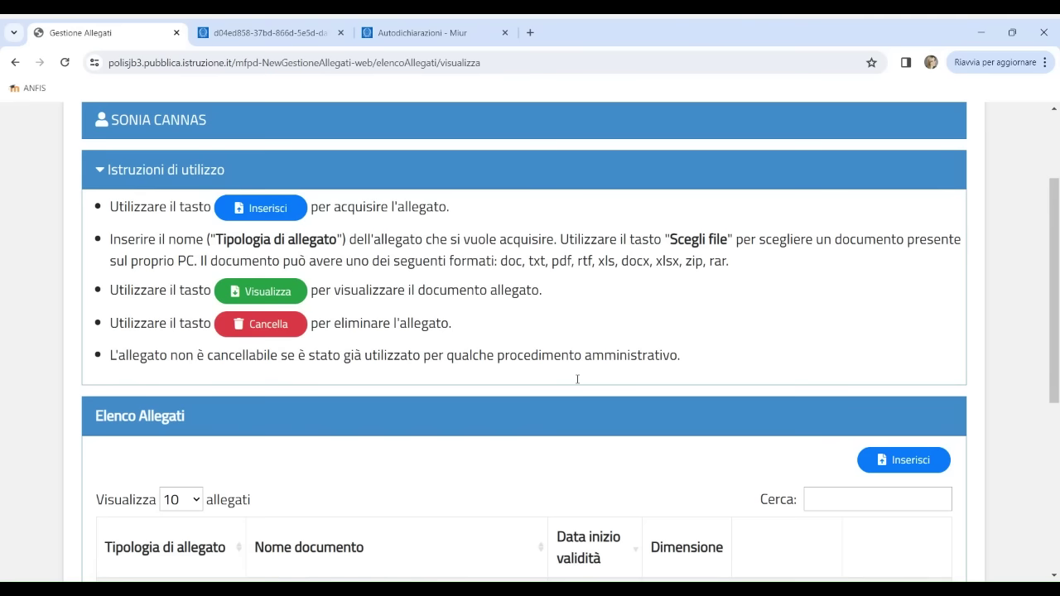
pyautogui.scroll(-3, 577, 379)
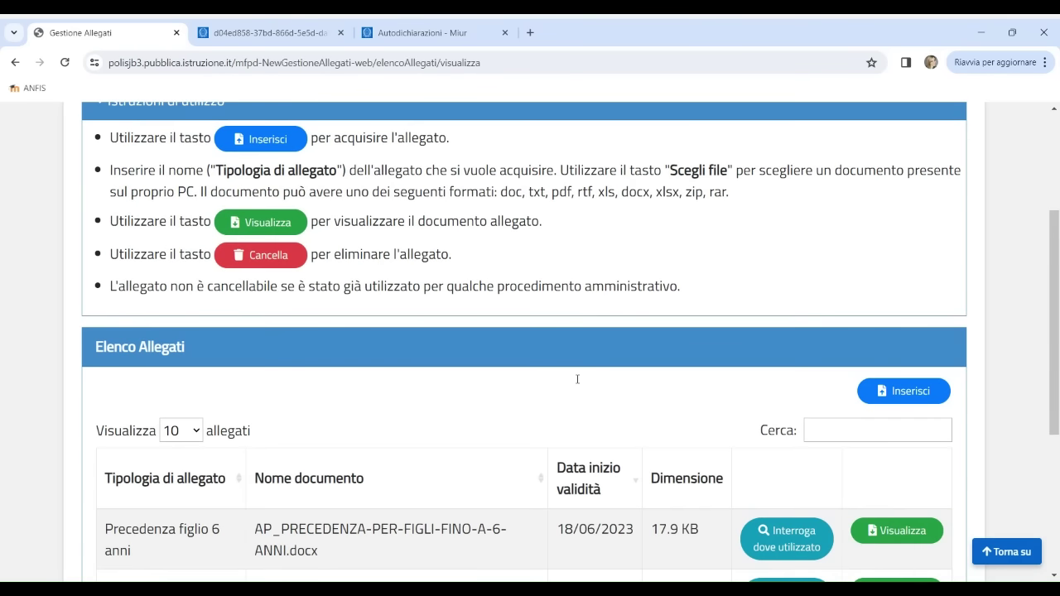
pyautogui.scroll(-1, 577, 378)
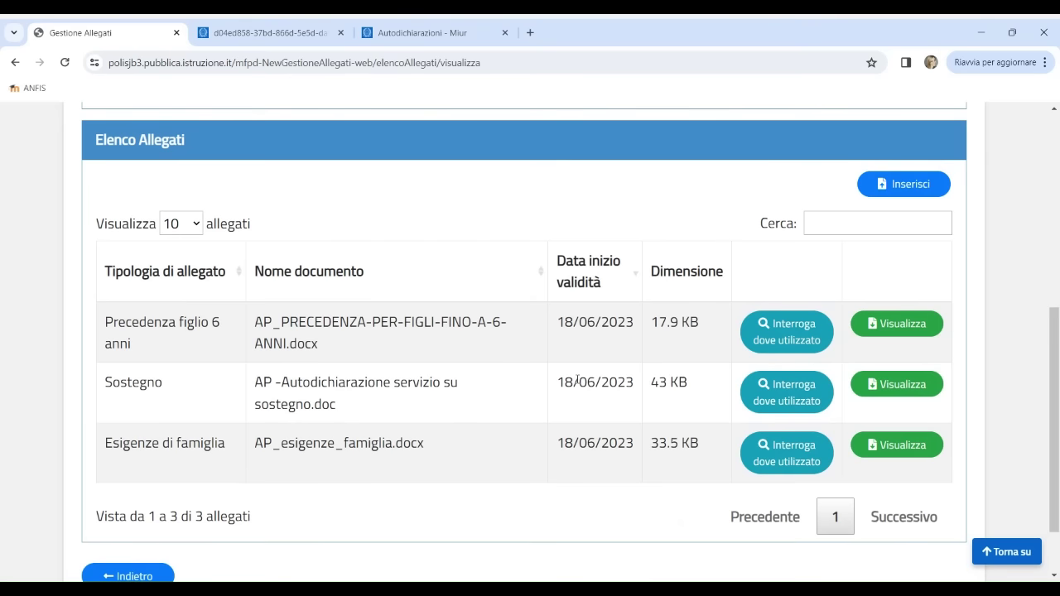
pyautogui.click(917, 189)
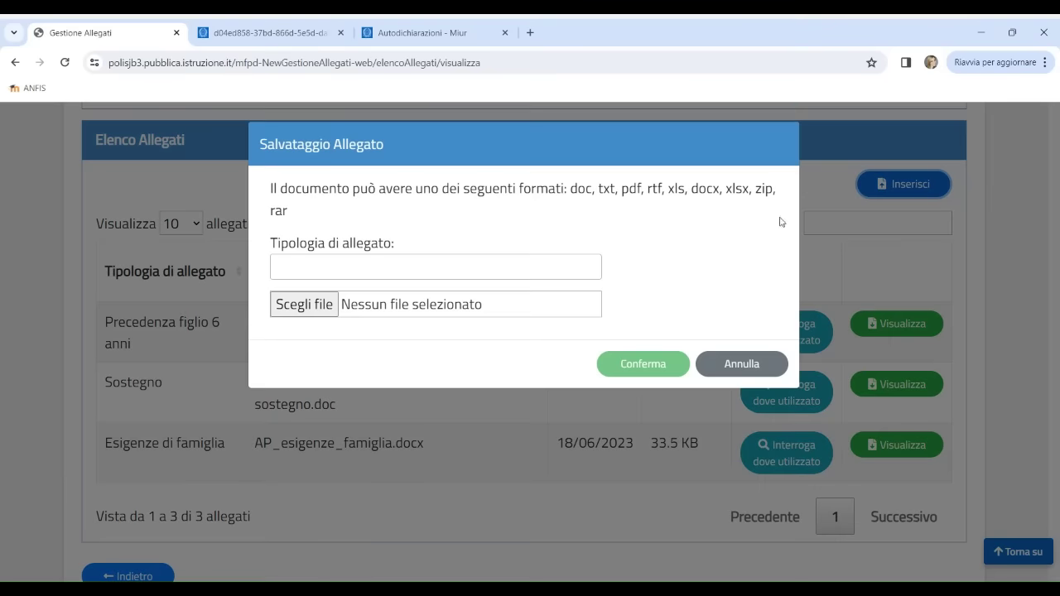
pyautogui.click(302, 305)
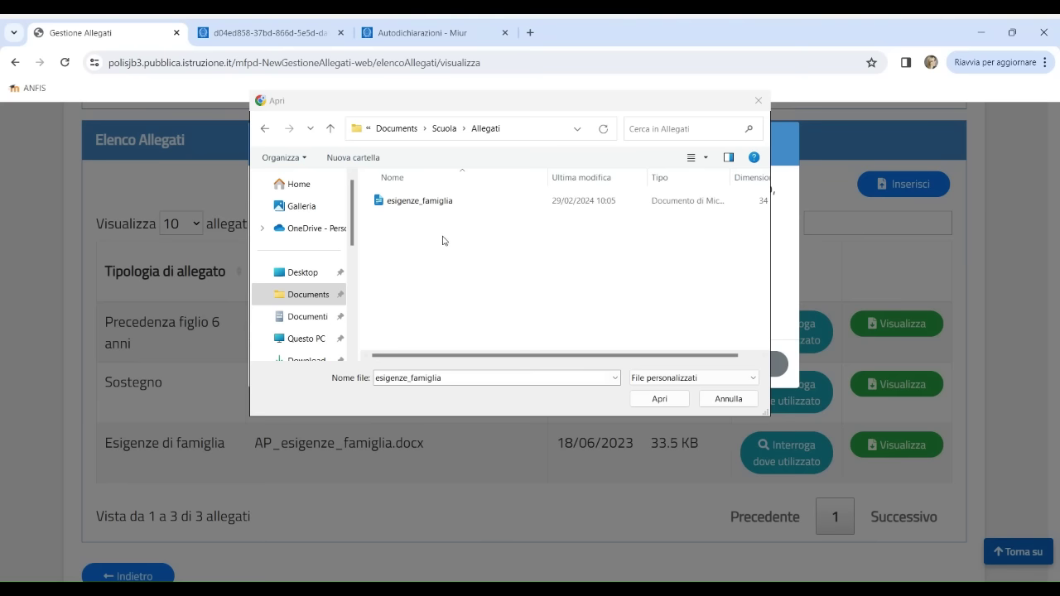
pyautogui.click(434, 206)
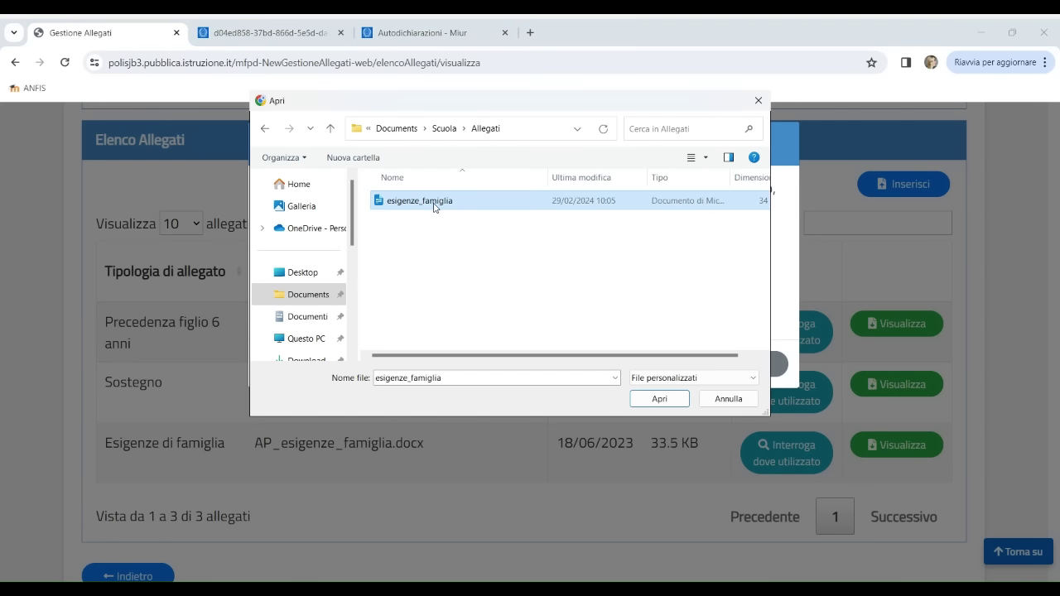
pyautogui.click(650, 399)
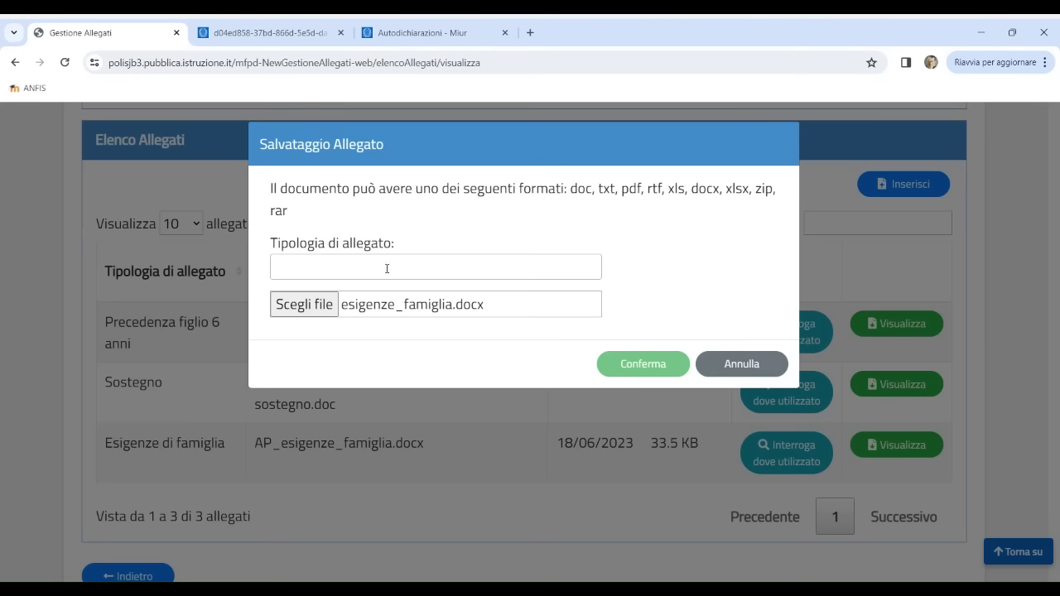
# Step: Set the attachment's Tipologia di allegato to "Esigenze di famiglia", save it and dismiss the confirmation
pyautogui.click(386, 269)
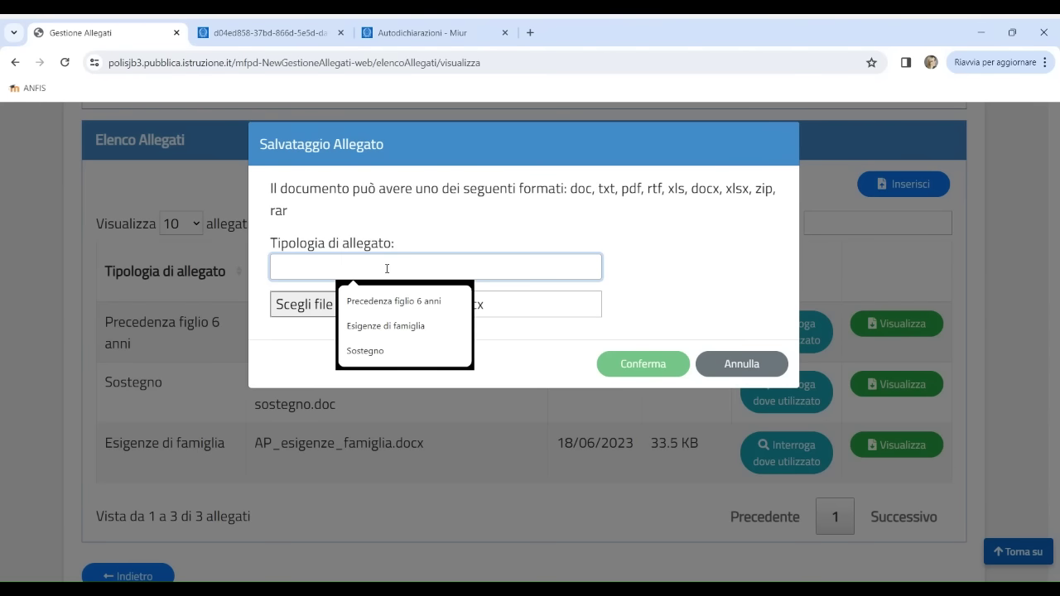
pyautogui.click(410, 325)
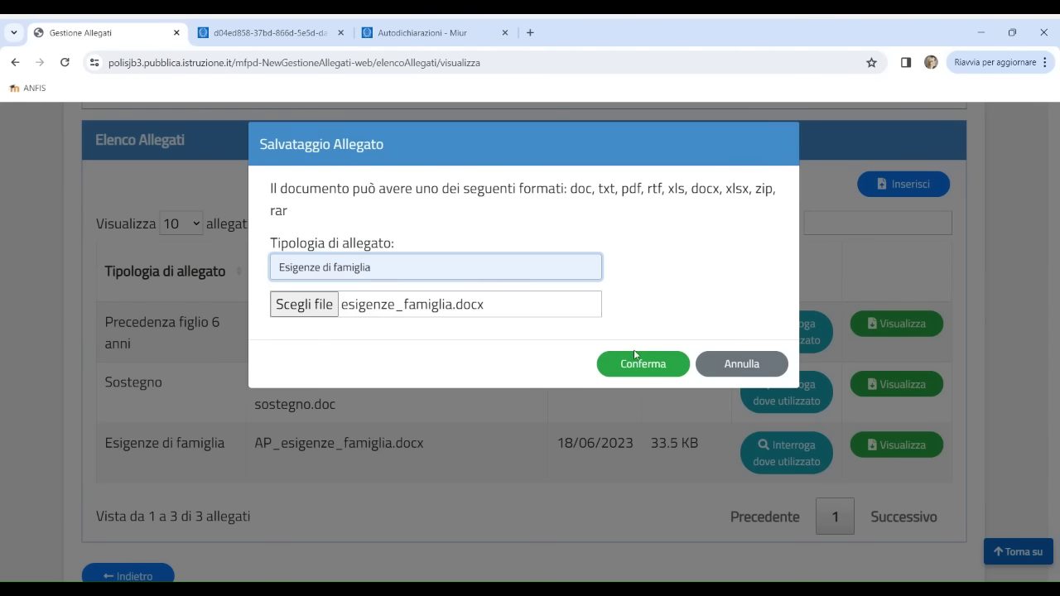
pyautogui.click(644, 370)
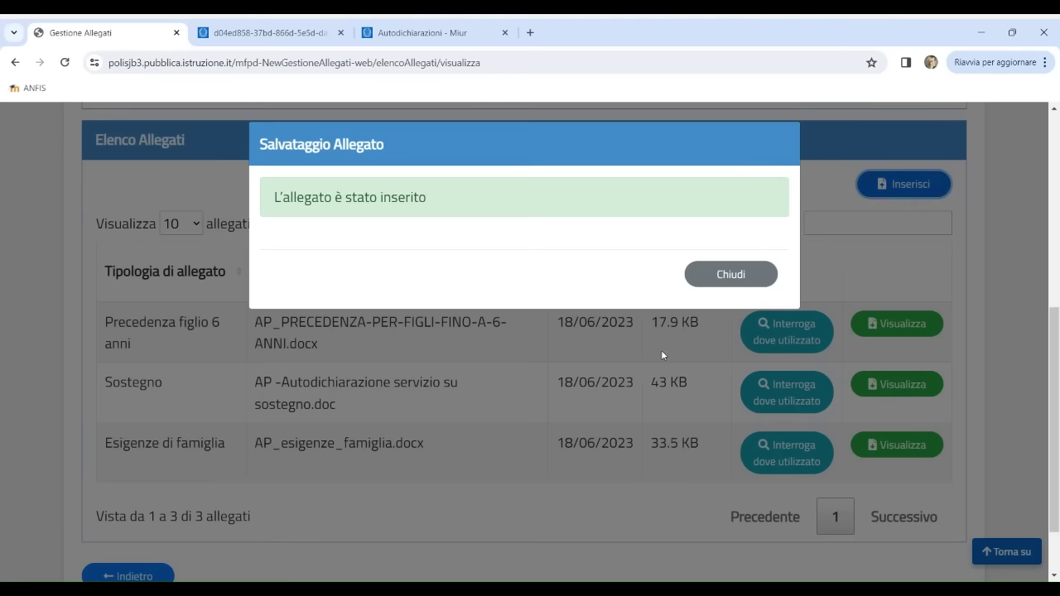
pyautogui.click(732, 274)
pyautogui.scroll(-1, 712, 306)
pyautogui.scroll(-5, 703, 324)
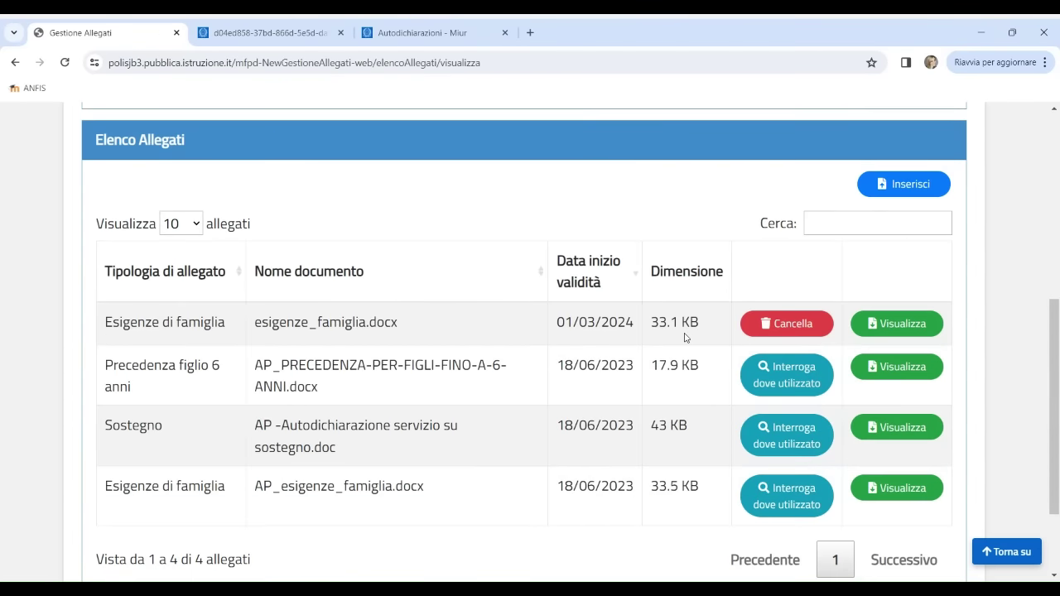
# Step: Return to the transfer application and select "Esigenze di famiglia (esigenze_famiglia.docx del 01-03-2024)" in row 1 of Indicazione Allegati
pyautogui.hotkey('alt', 'Left')
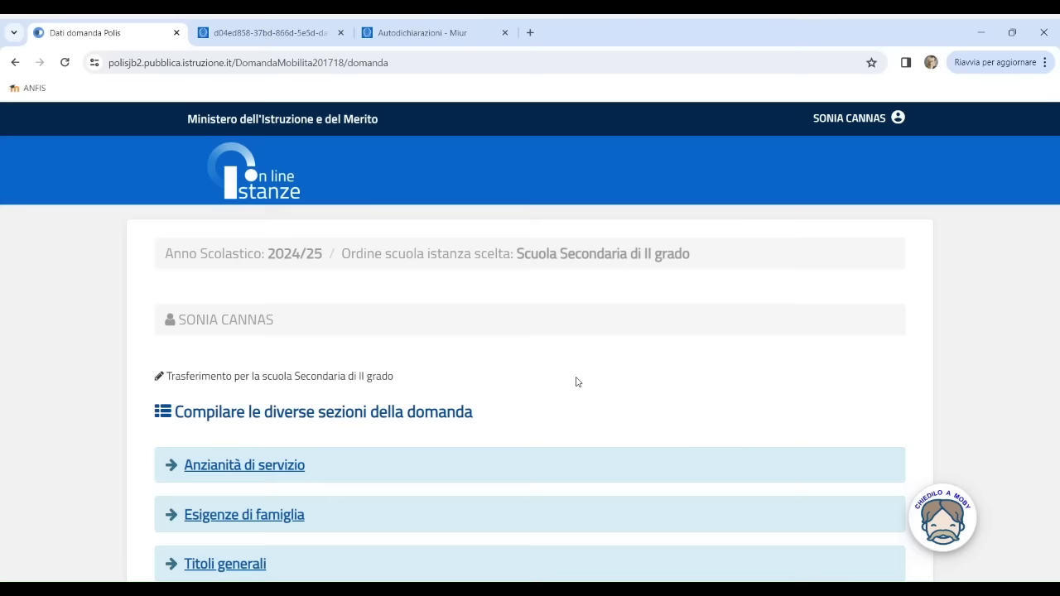
pyautogui.scroll(-5, 577, 382)
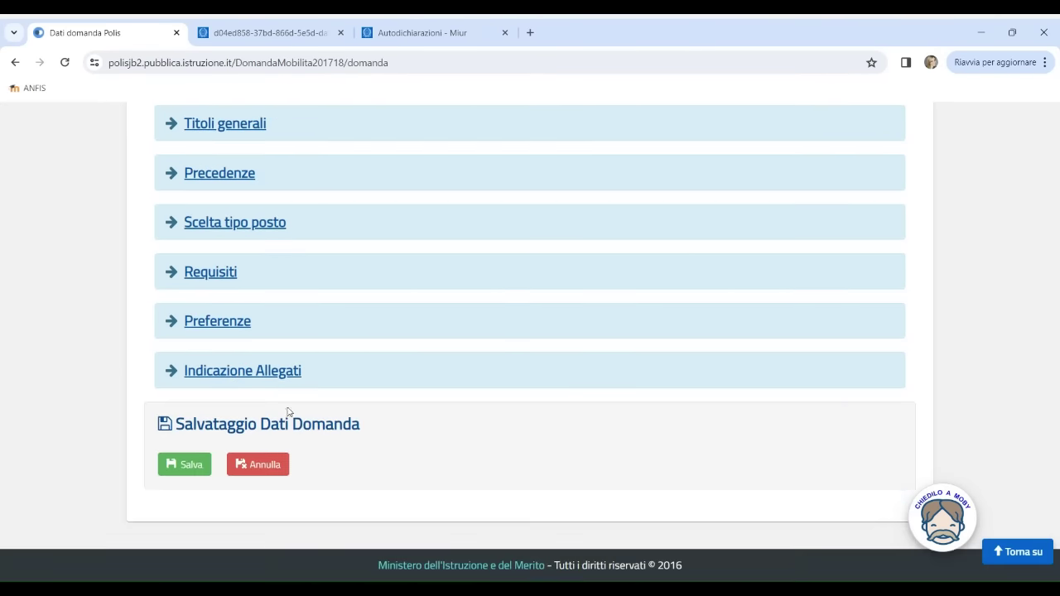
pyautogui.click(259, 370)
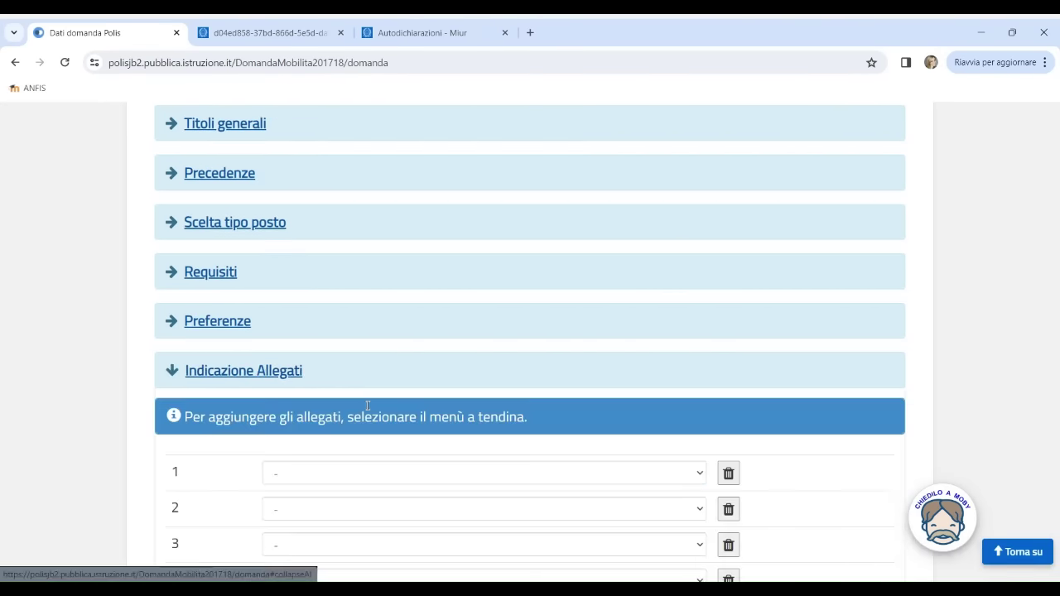
pyautogui.scroll(-2, 364, 371)
pyautogui.click(353, 341)
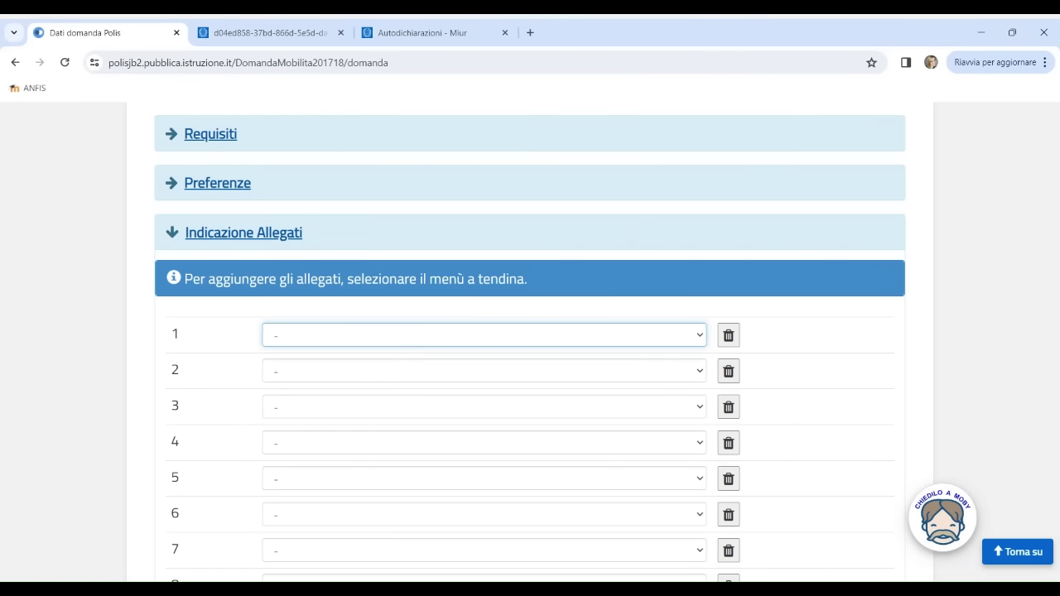
pyautogui.click(385, 390)
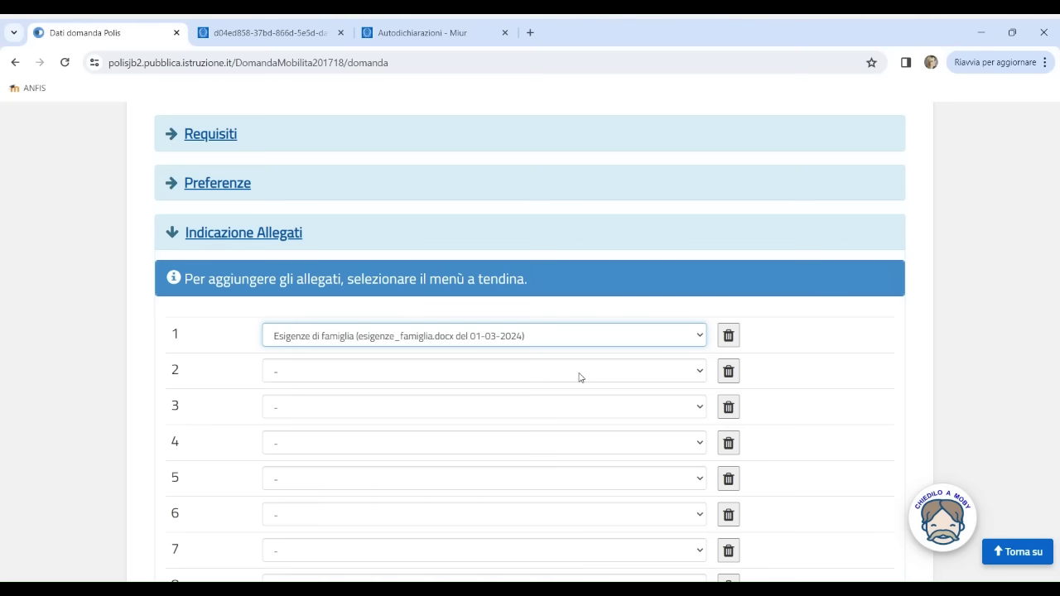
pyautogui.scroll(-4, 580, 375)
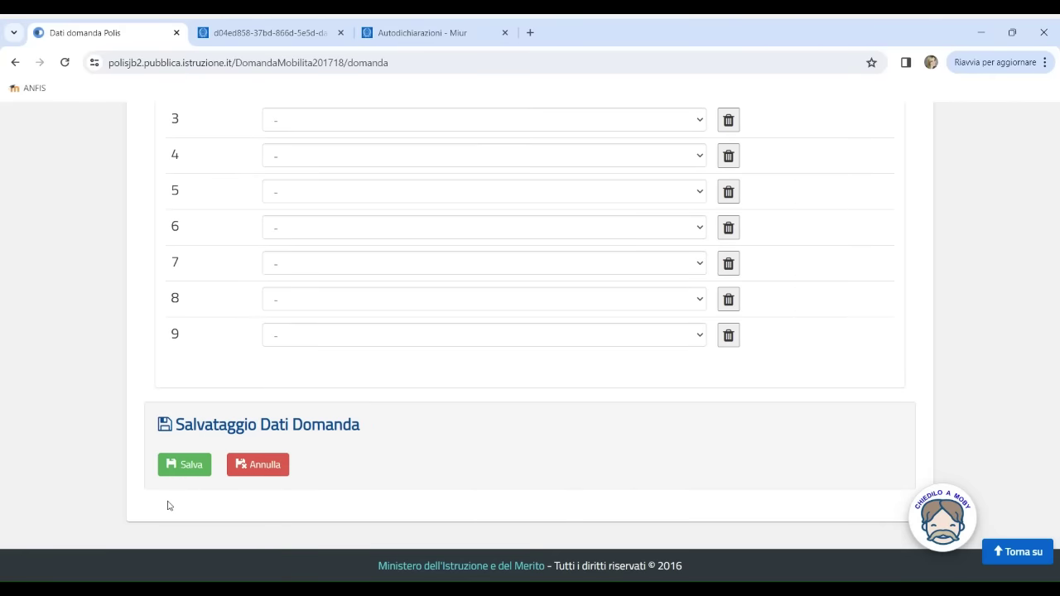